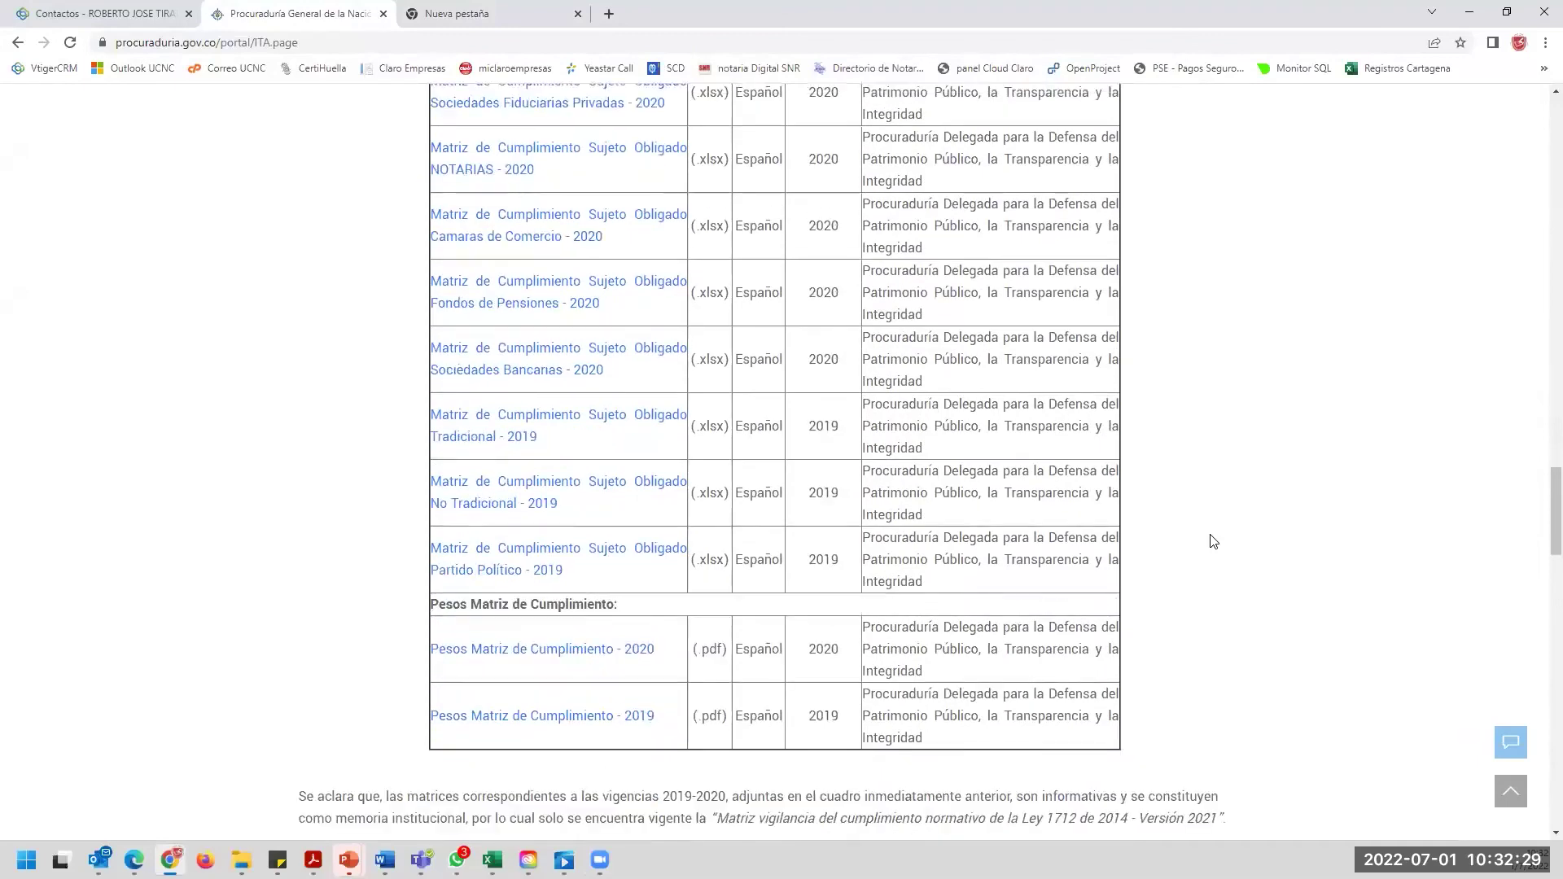
# Play the '¿Cómo registrarse en la plataforma ITA de la Procuraduría?' tutorial from Material de Apoyo full screen.
pyautogui.scroll(-4, 1214, 542)
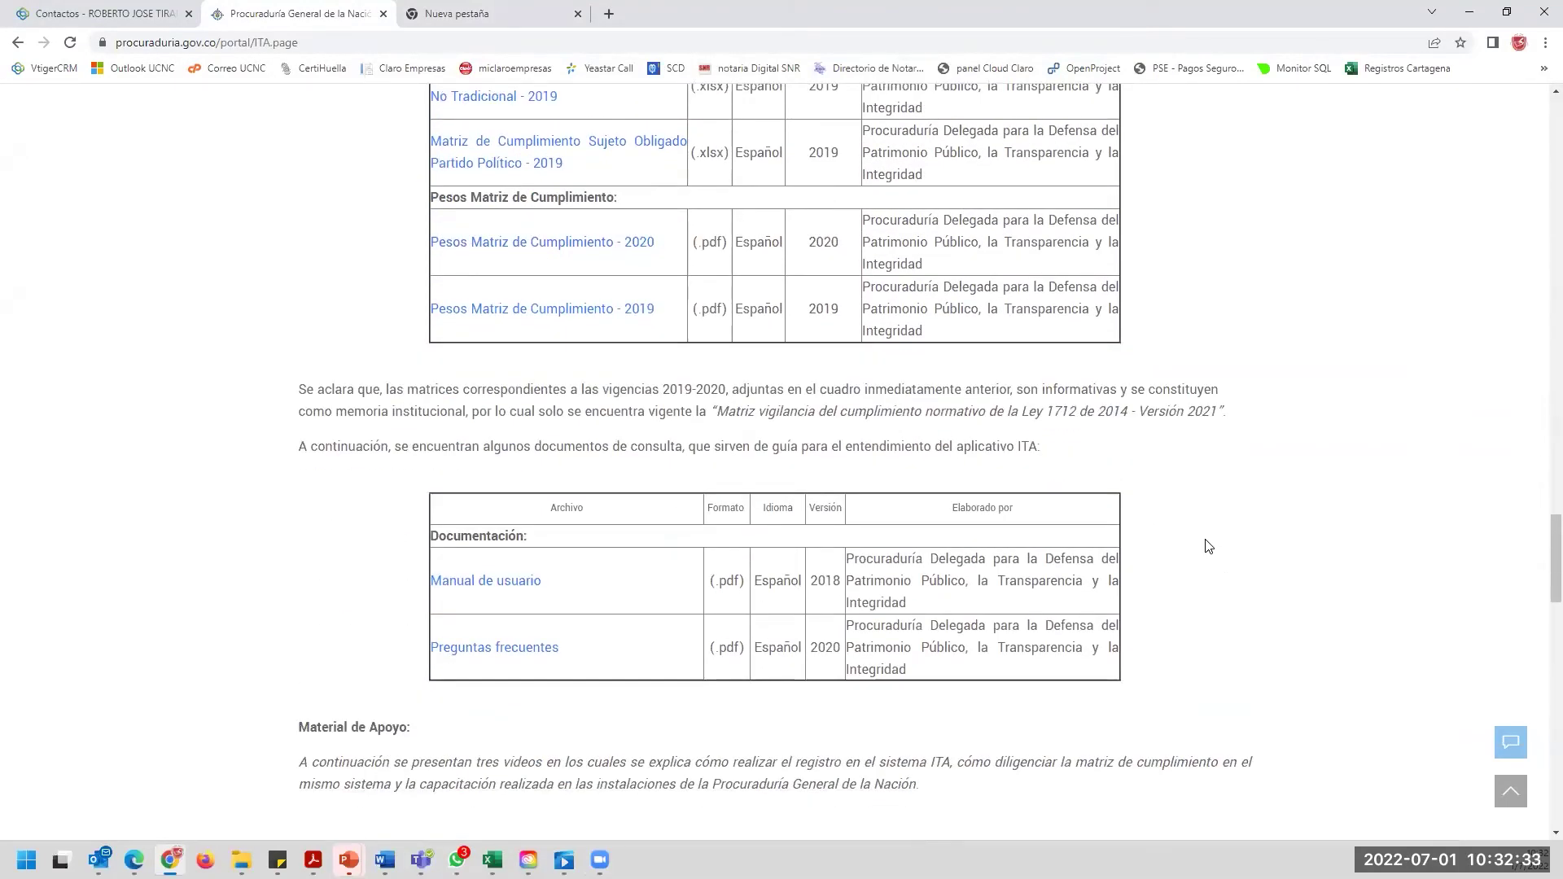
pyautogui.scroll(-6, 1209, 546)
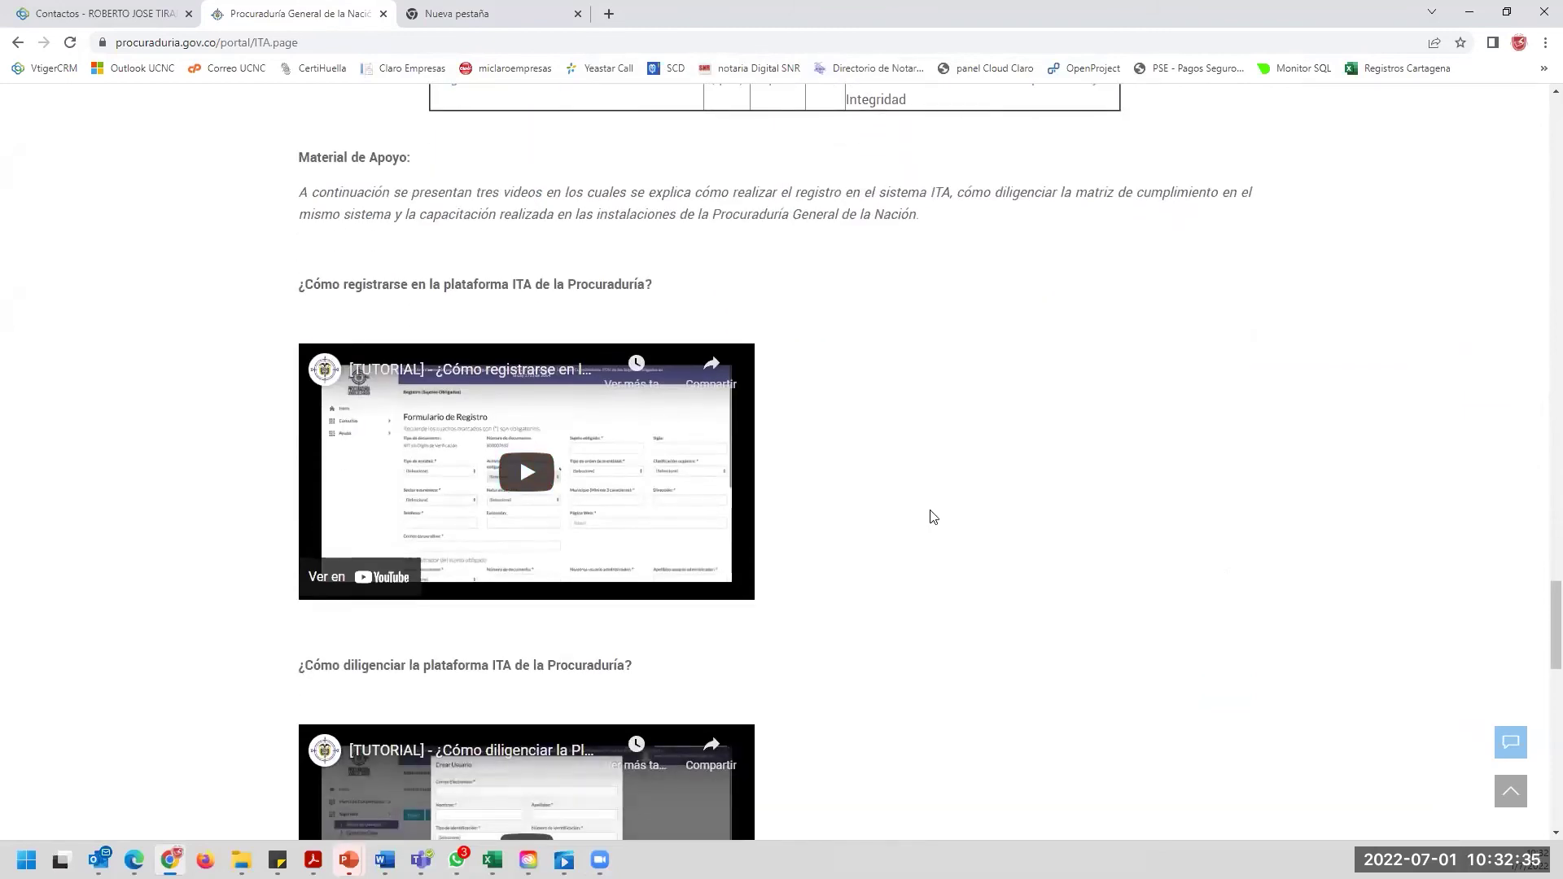
pyautogui.scroll(-2, 933, 517)
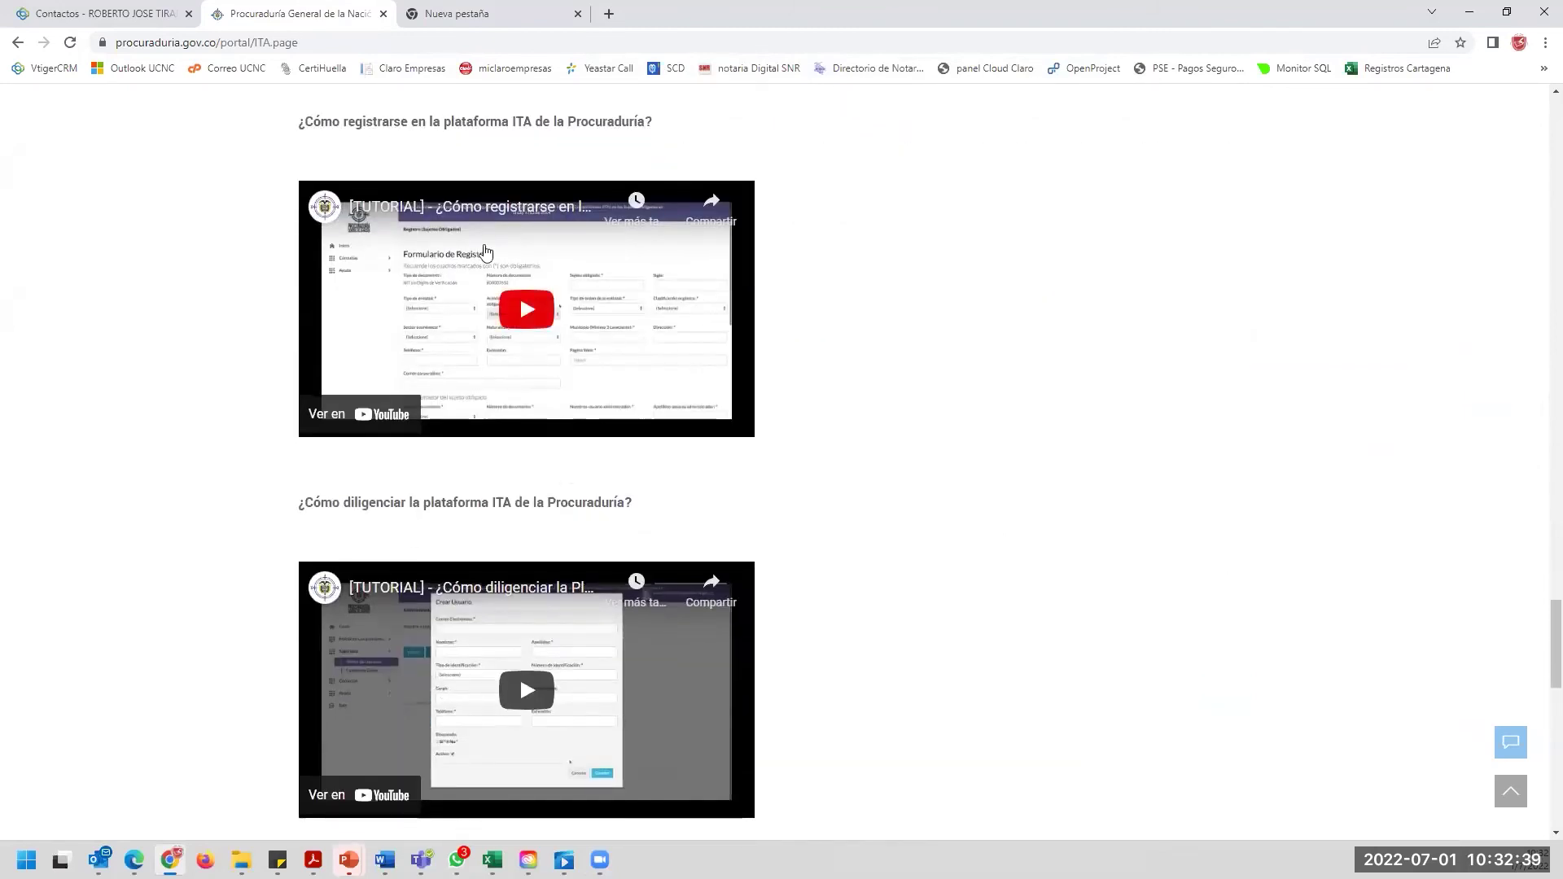
pyautogui.moveTo(298, 122); pyautogui.dragTo(799, 132)
pyautogui.click(879, 264)
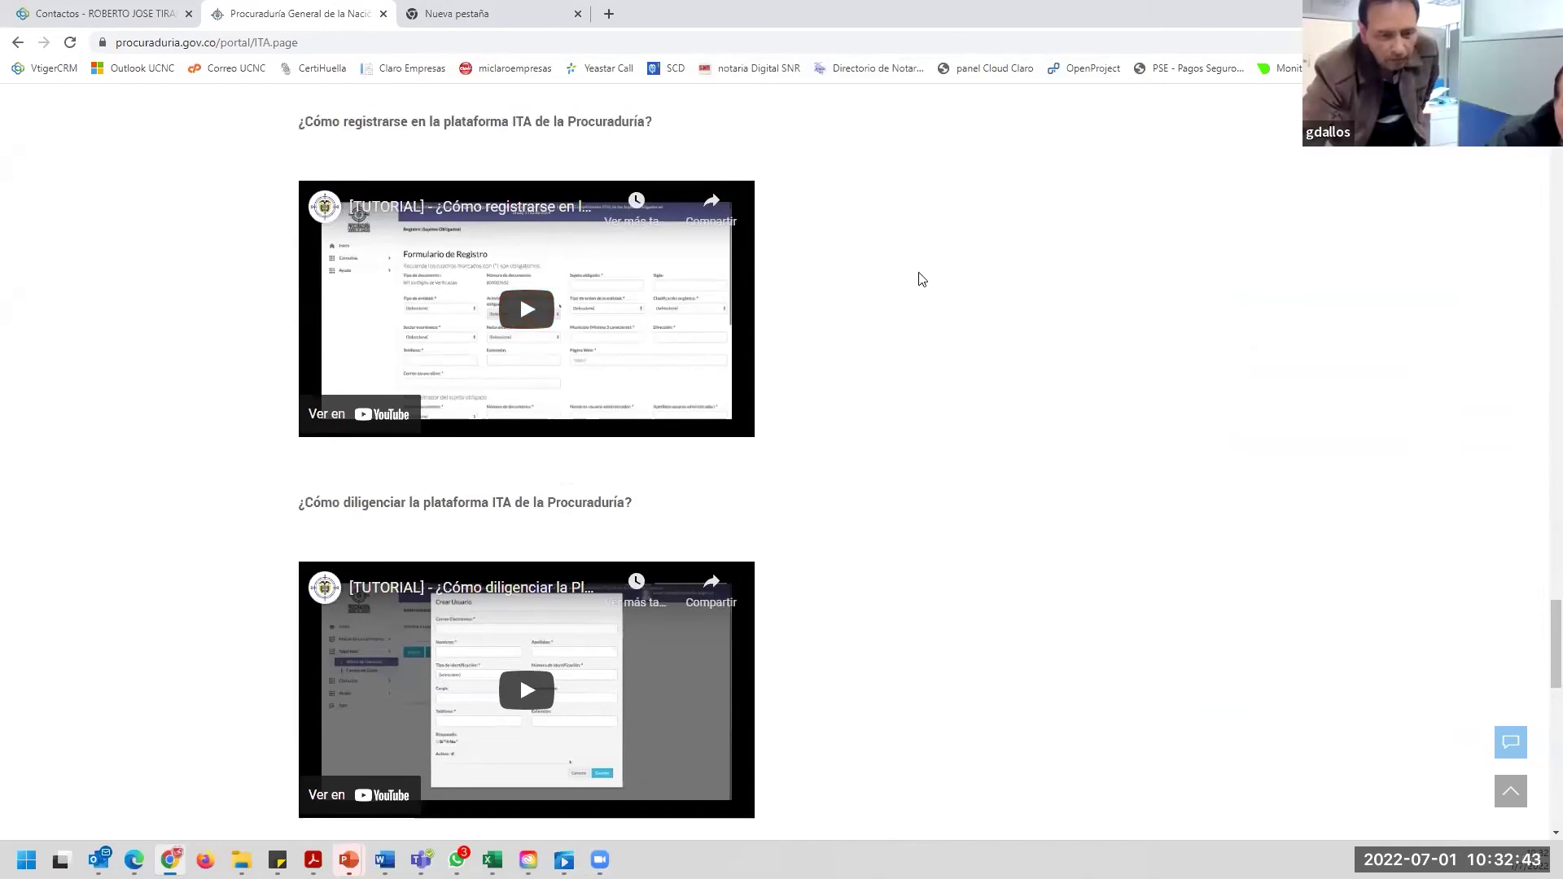
pyautogui.click(531, 309)
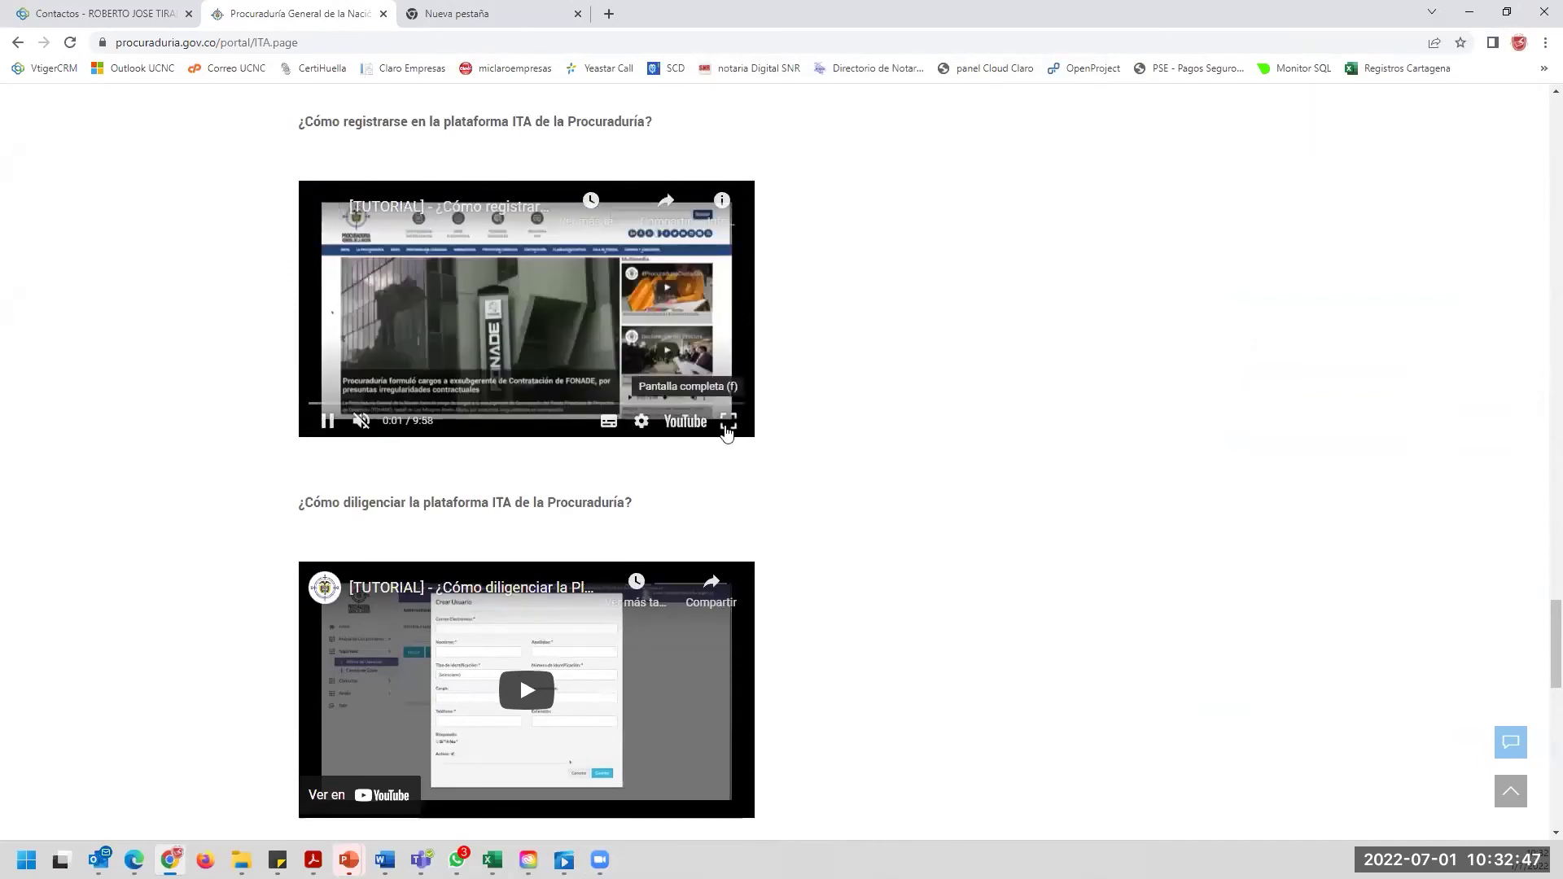
pyautogui.click(727, 423)
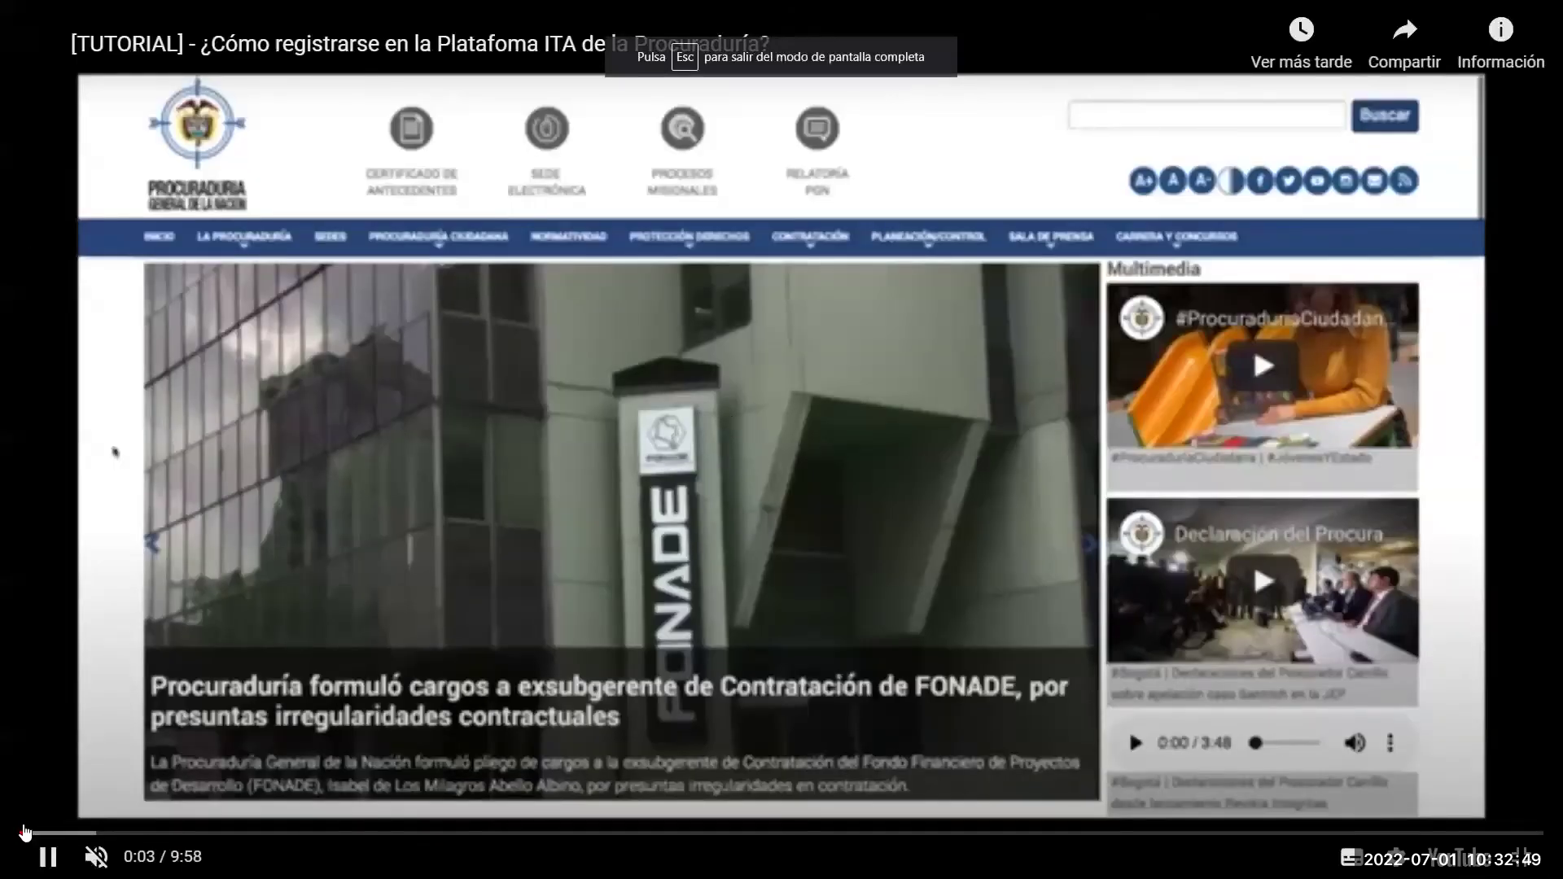
# Skip ahead in the tutorial, exit full screen, and select the ITA.page part of the address.
pyautogui.moveTo(37, 833); pyautogui.dragTo(40, 836)
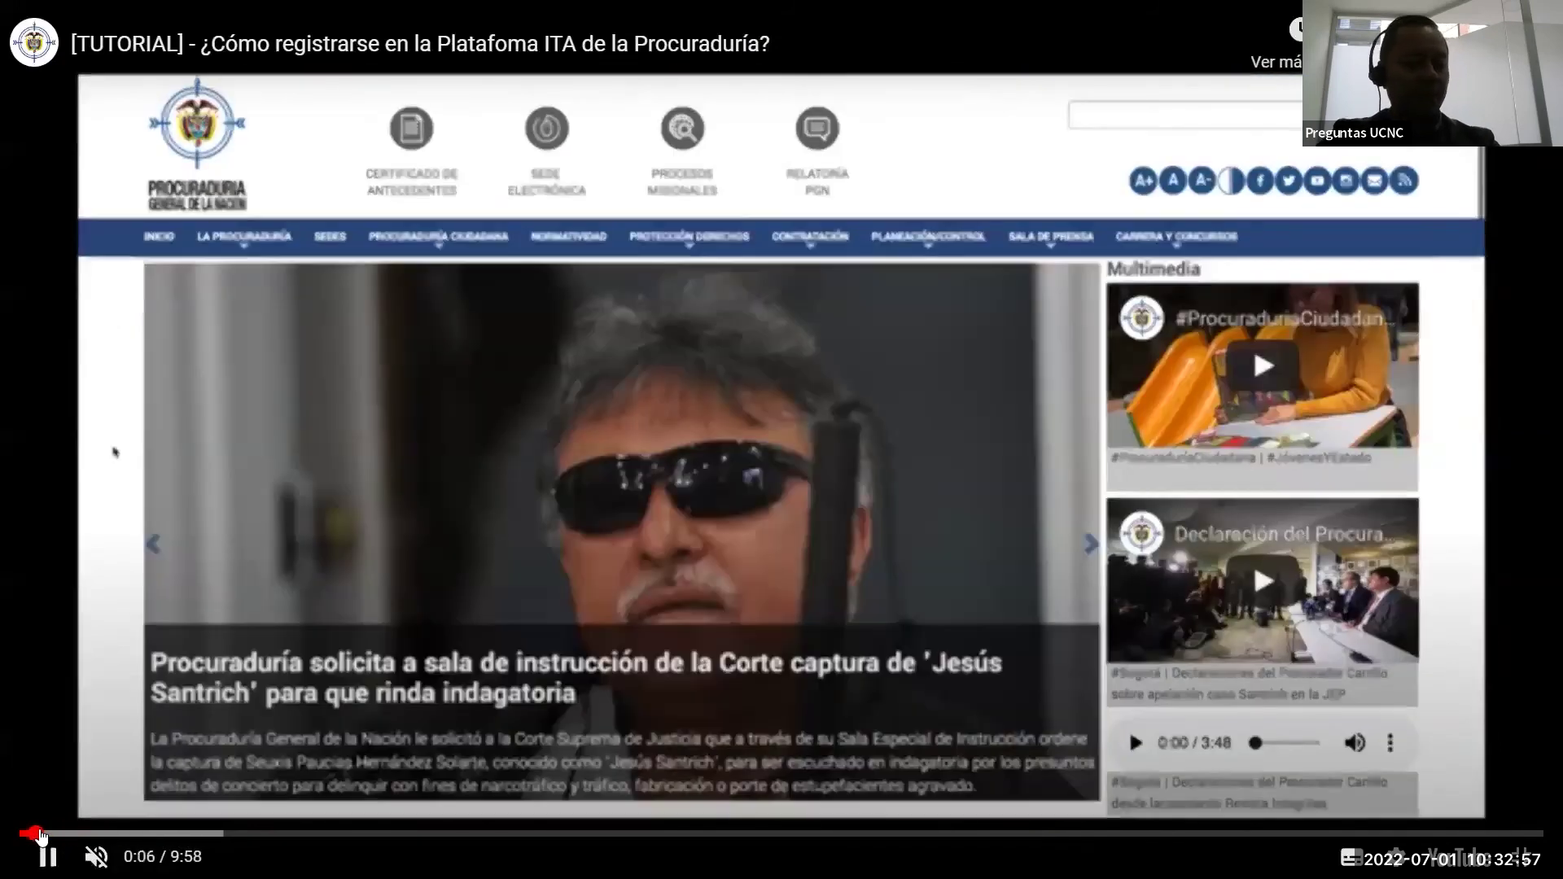
pyautogui.press('Escape')
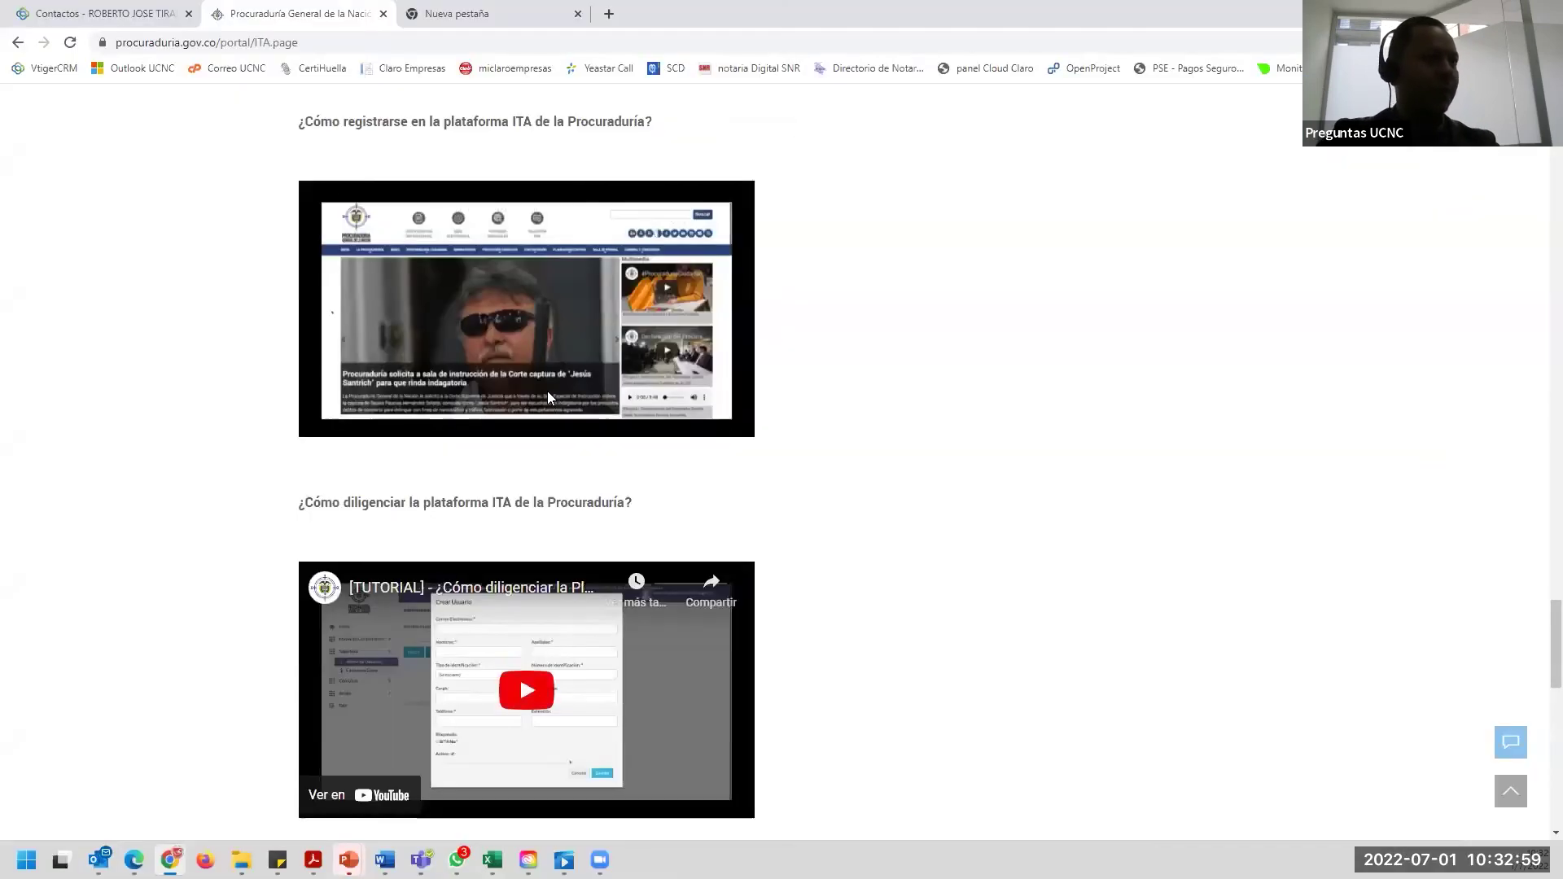
pyautogui.click(96, 42)
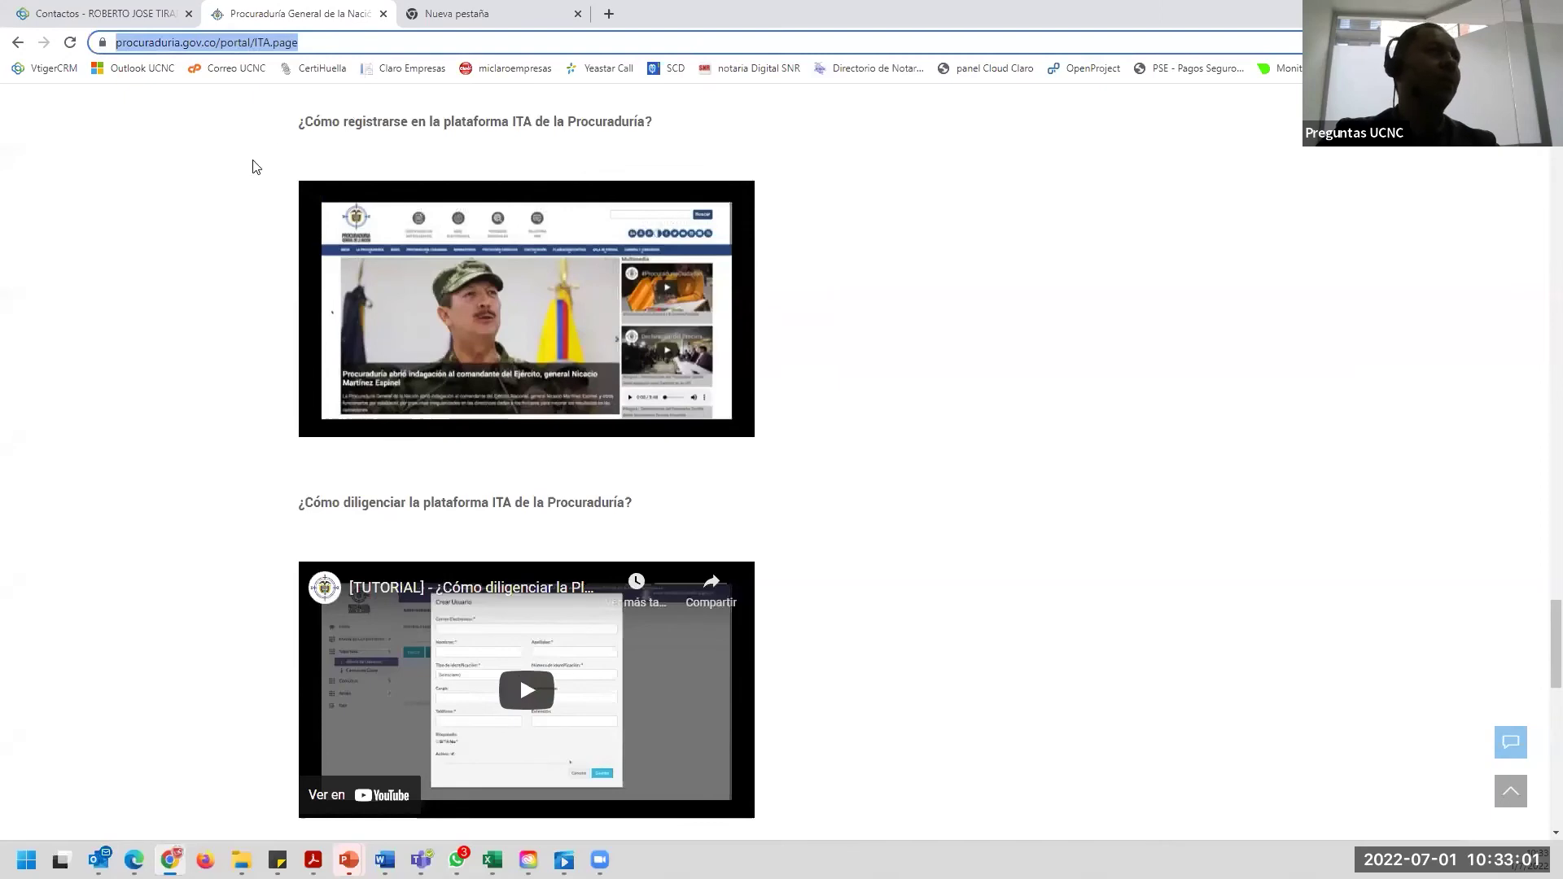
pyautogui.moveTo(251, 42); pyautogui.dragTo(530, 364)
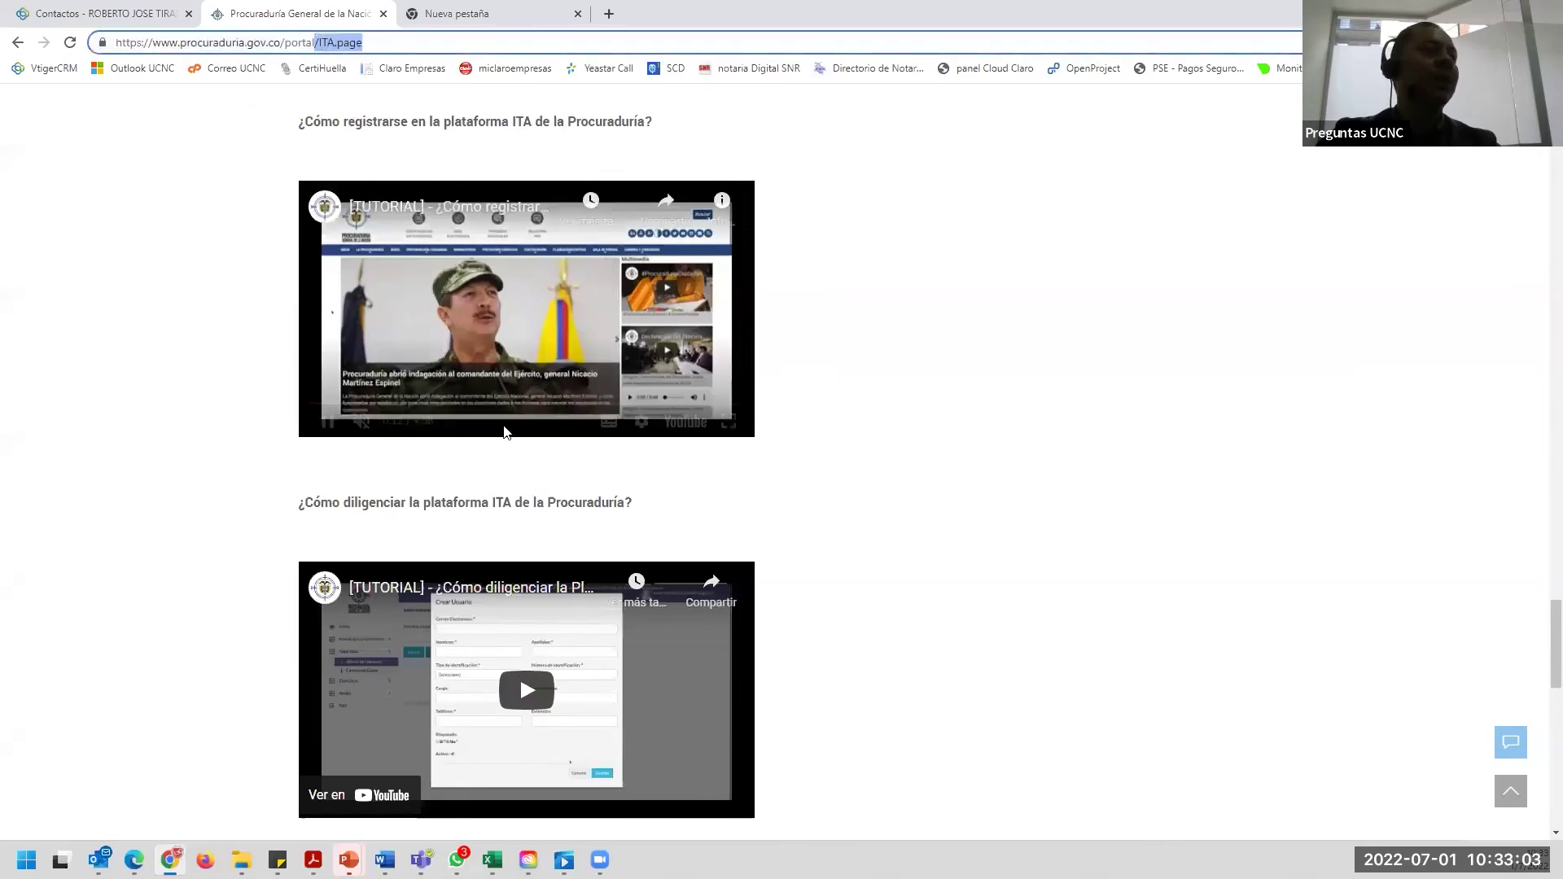
pyautogui.click(916, 433)
# Highlight the registration tutorial heading, glance at the new tab, and return to the ITA page.
pyautogui.scroll(3, 988, 374)
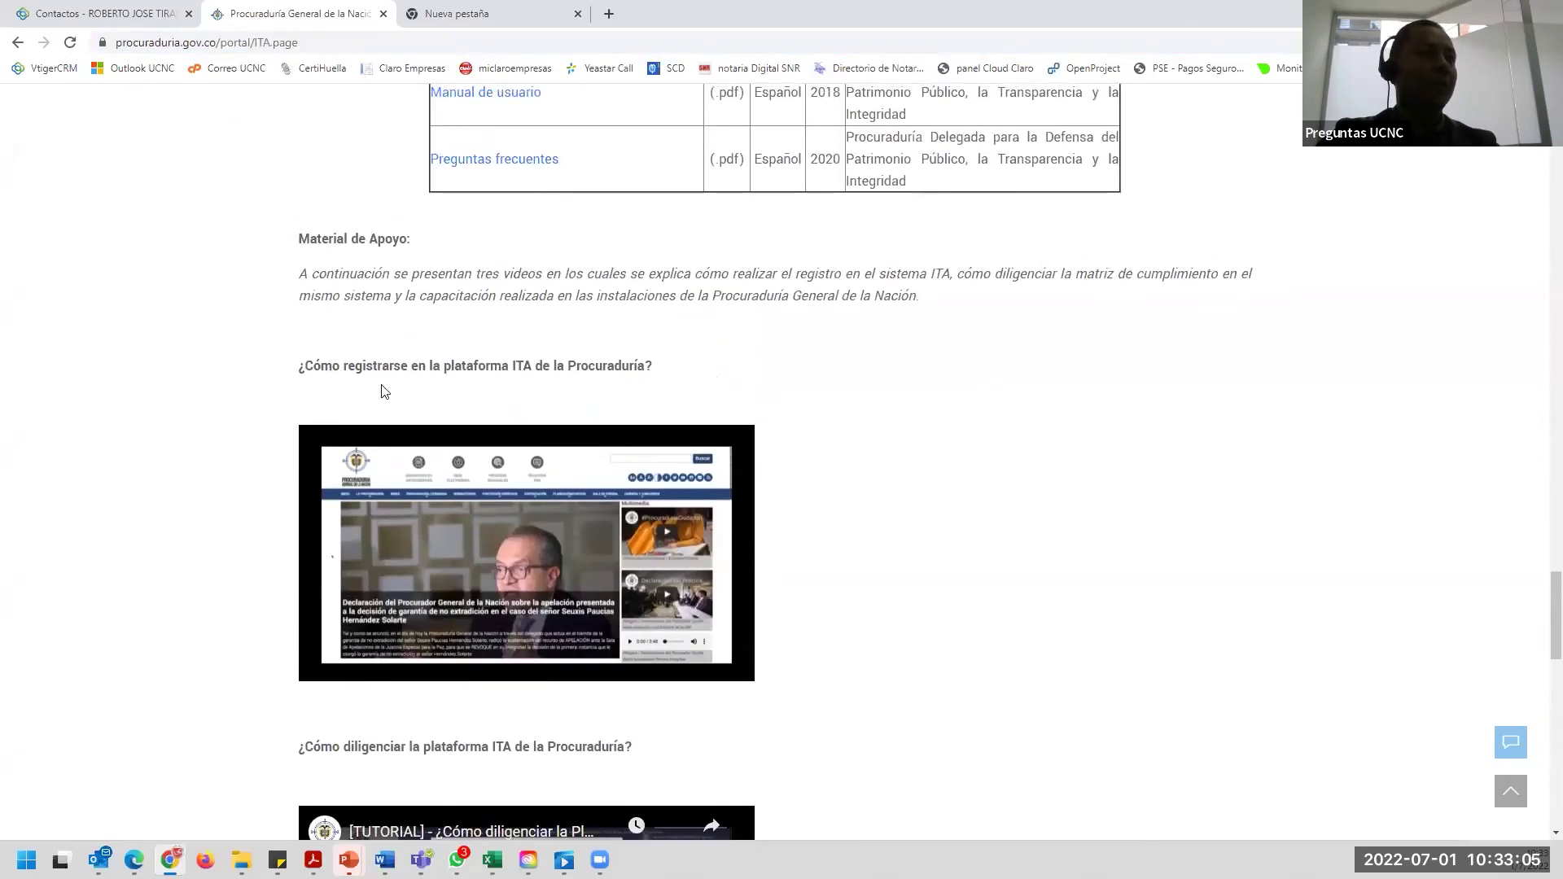
pyautogui.moveTo(300, 366); pyautogui.dragTo(699, 373)
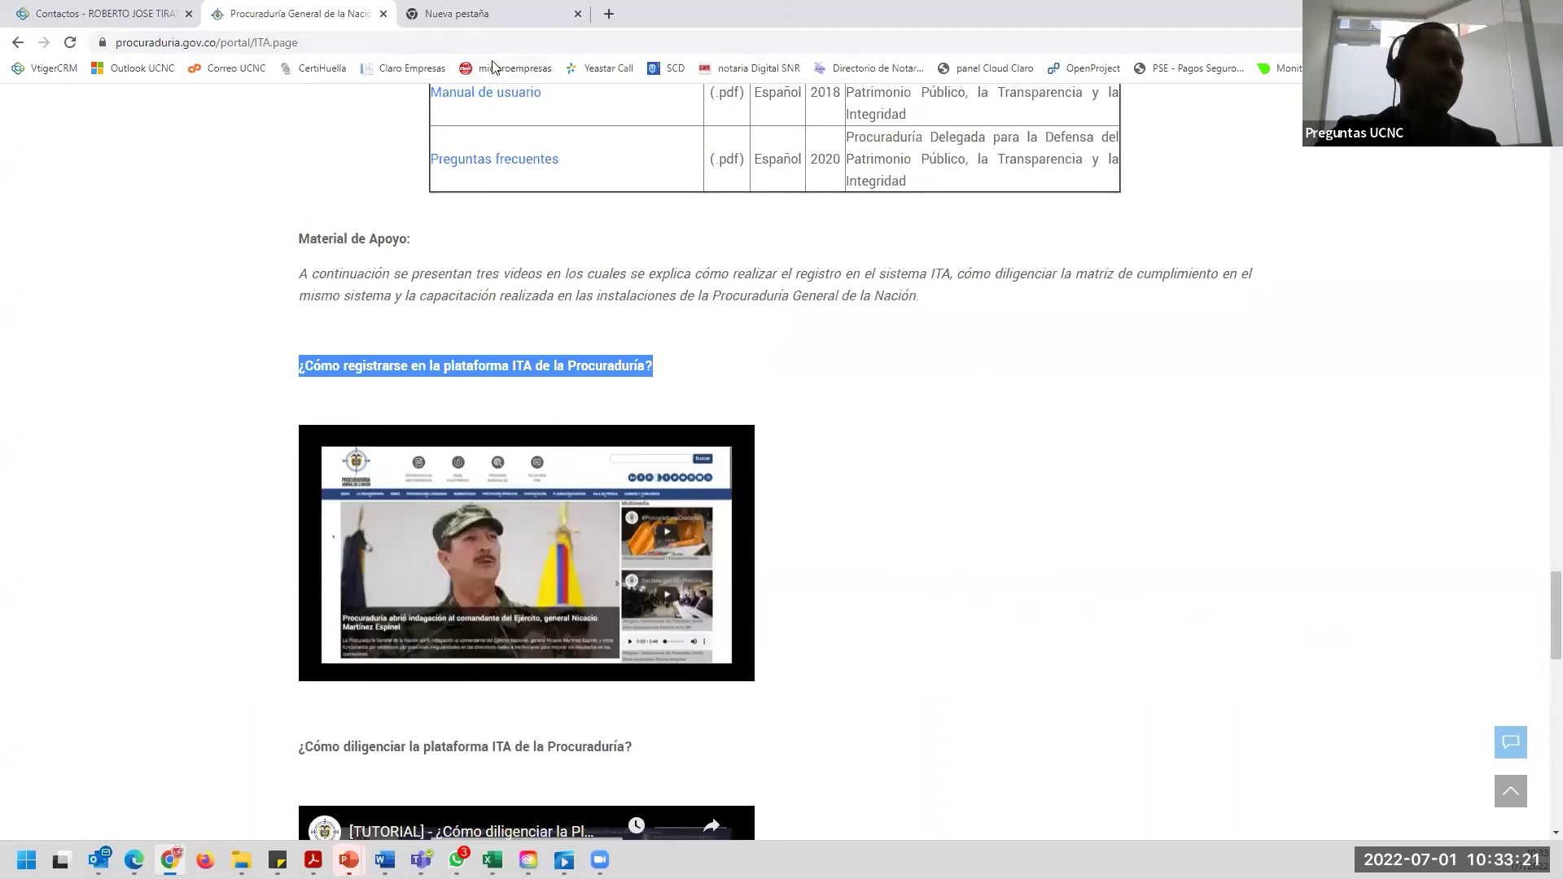
pyautogui.click(481, 8)
pyautogui.click(295, 13)
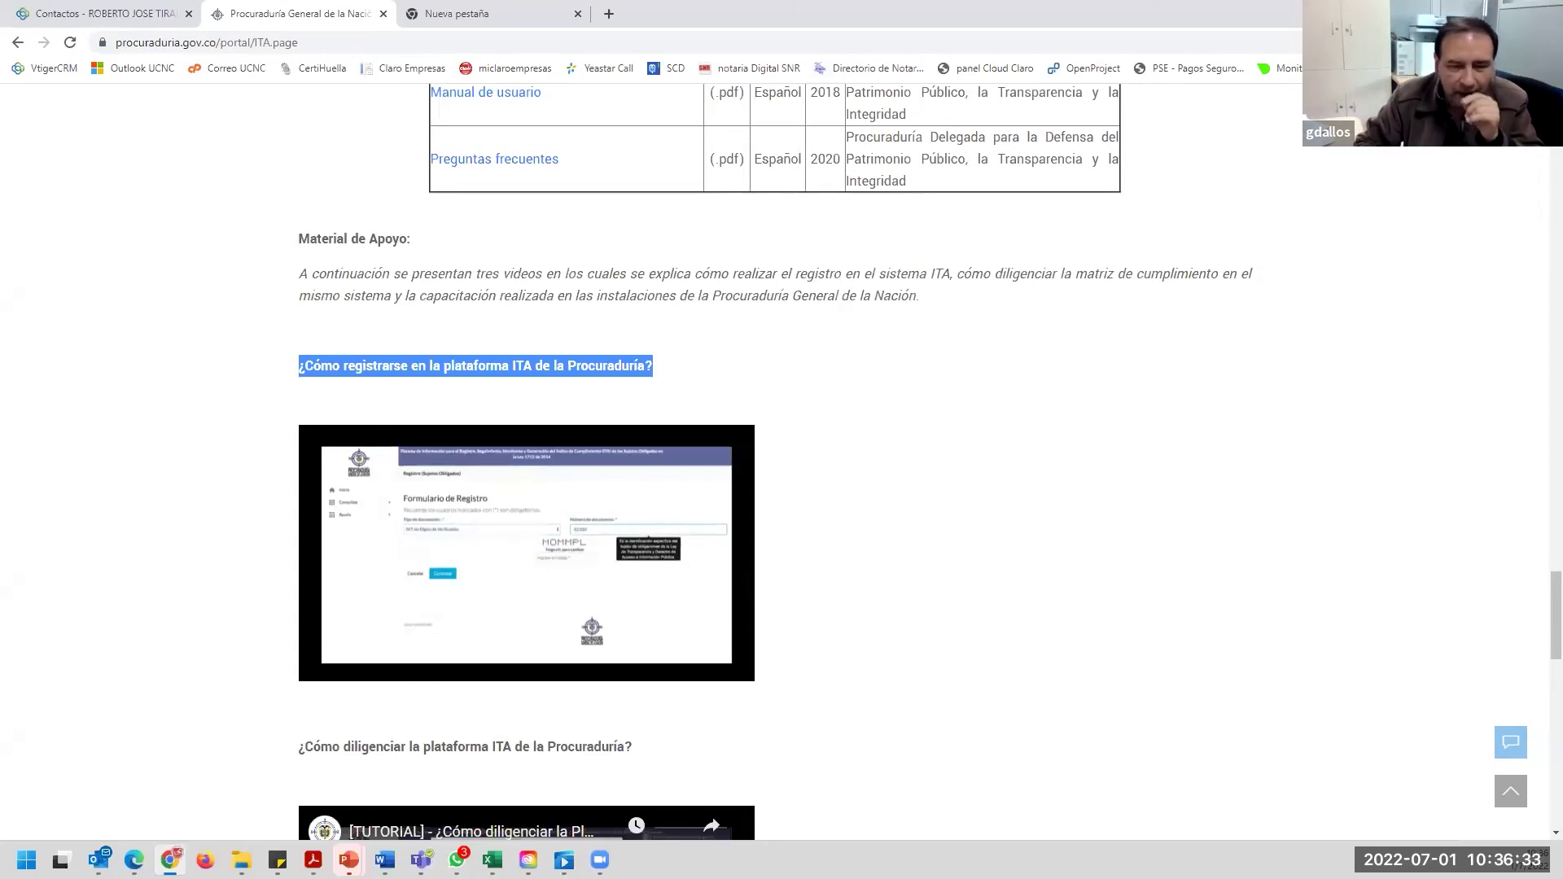
# Go to the Procuraduría home page, back to the ITA page, then home again.
pyautogui.click(1016, 429)
pyautogui.scroll(3, 730, 303)
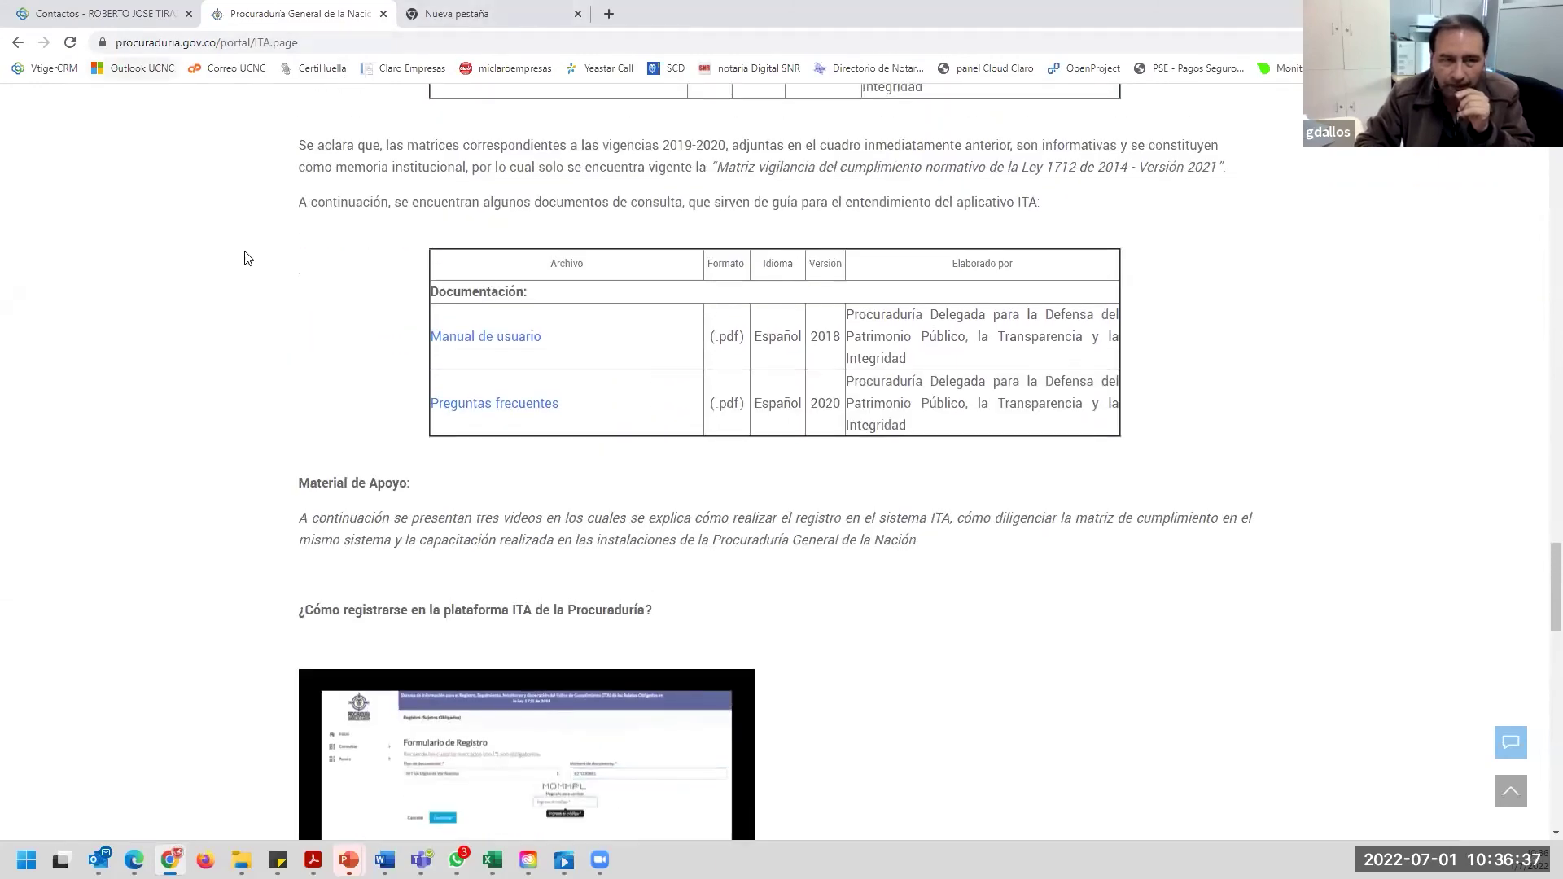
pyautogui.scroll(20, 1542, 521)
pyautogui.scroll(10, 595, 172)
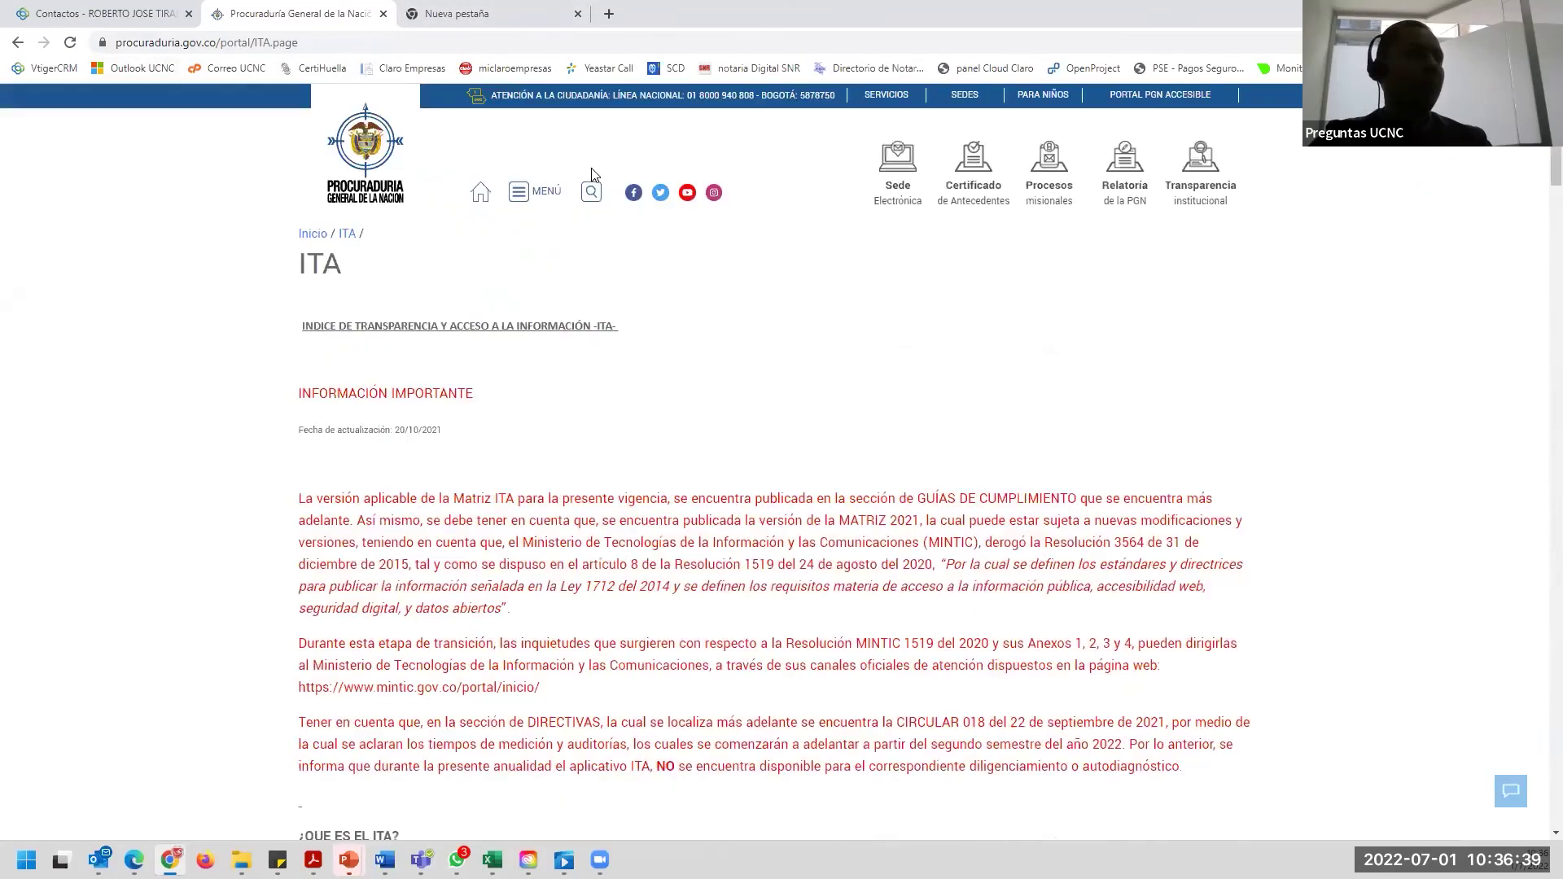
pyautogui.click(368, 172)
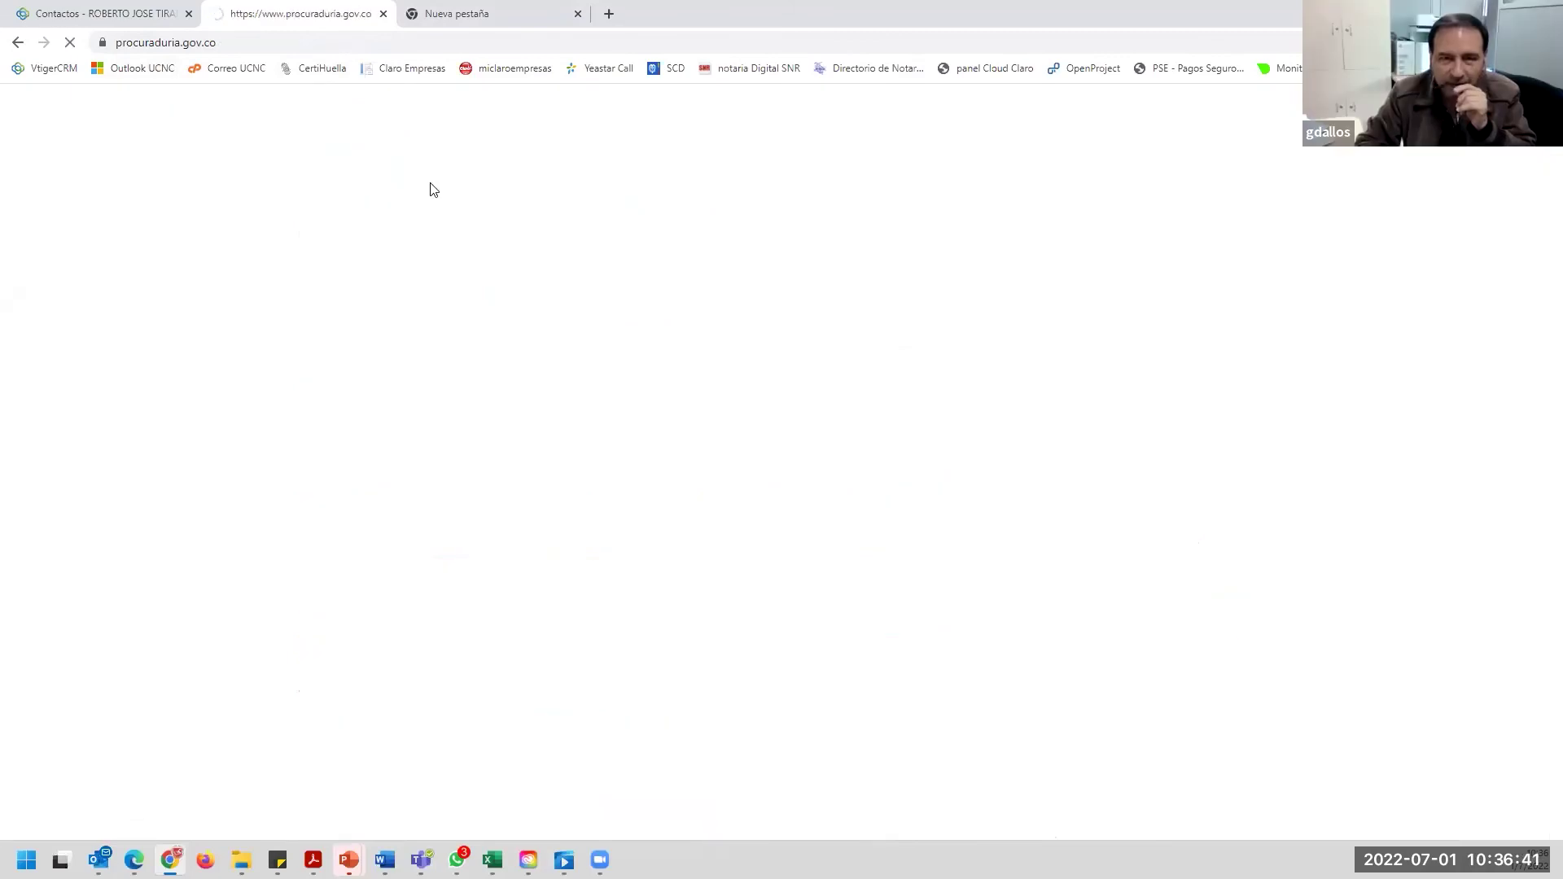
pyautogui.click(15, 45)
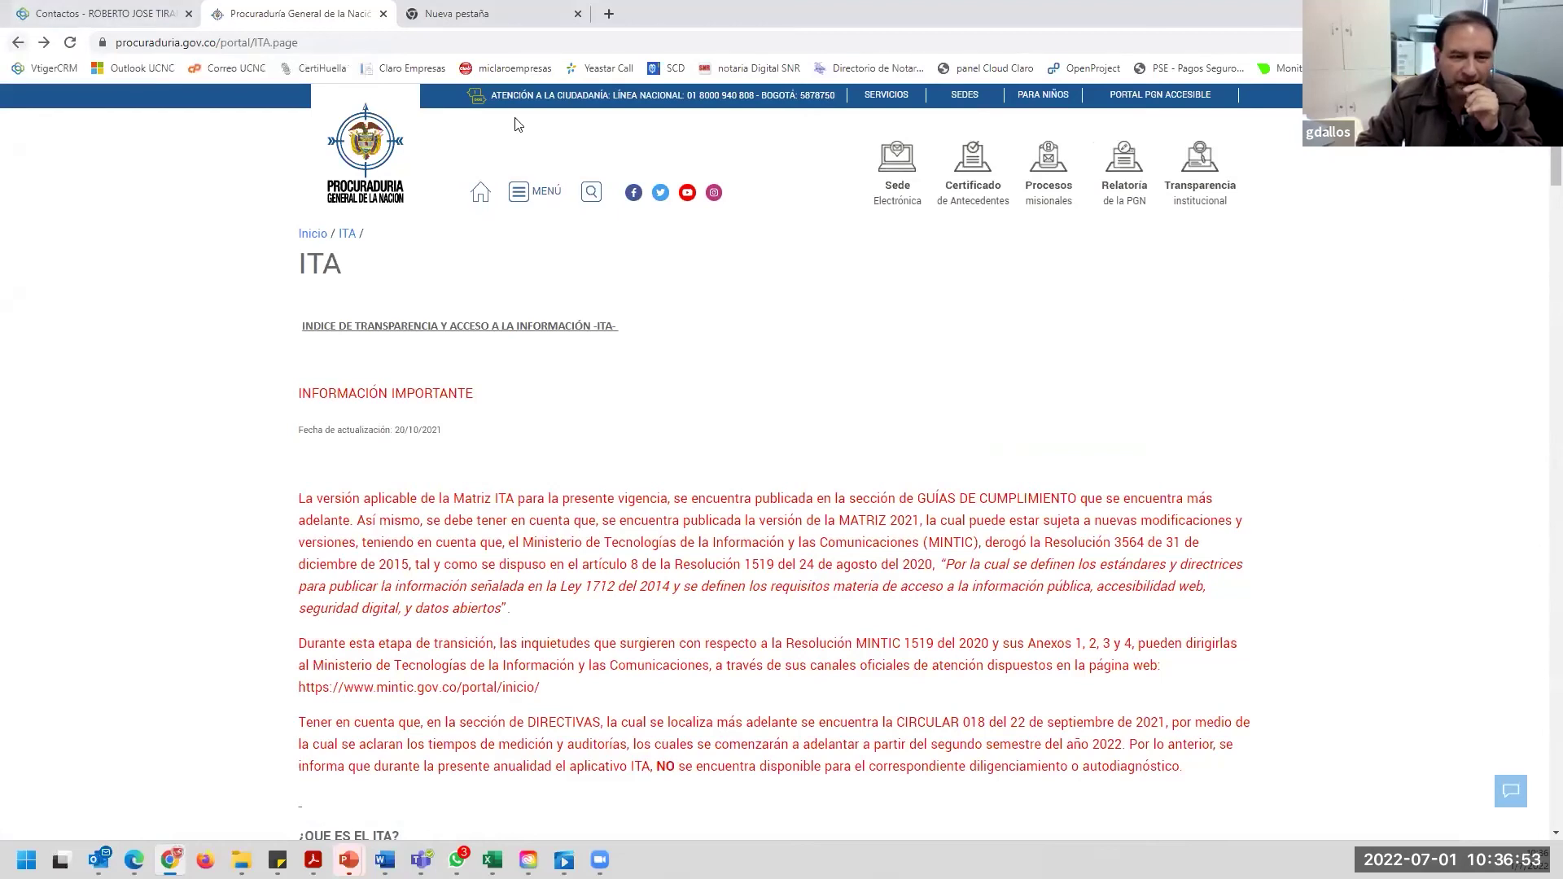
pyautogui.click(376, 163)
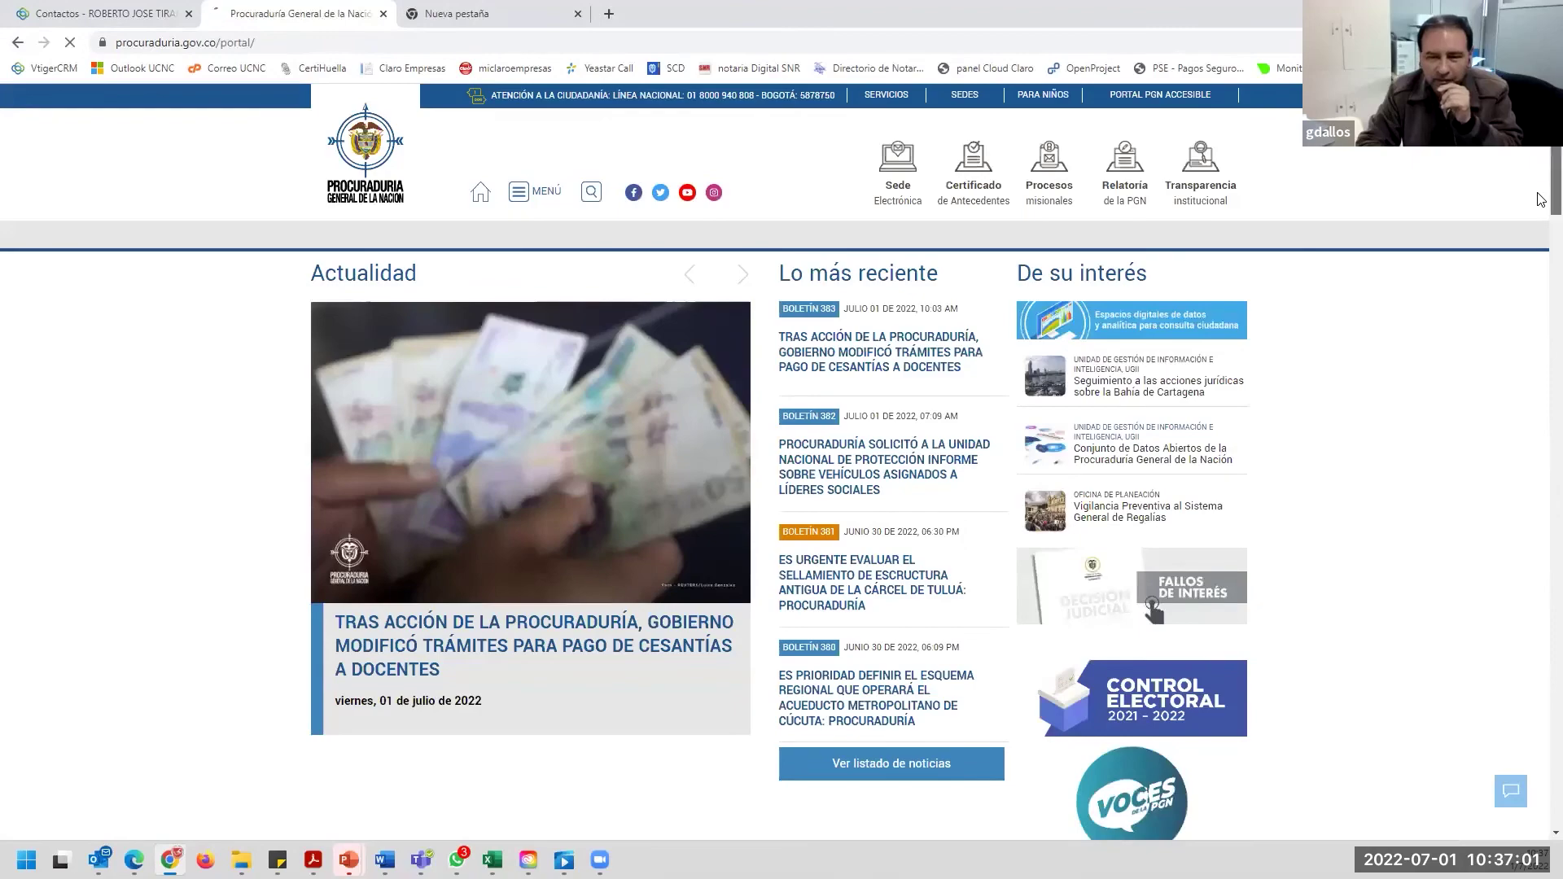
# Under Enlaces de interés, open 'Índice de Transparencia y Acceso a la información' in a new tab.
pyautogui.scroll(-11, 1541, 396)
pyautogui.scroll(-17, 1541, 396)
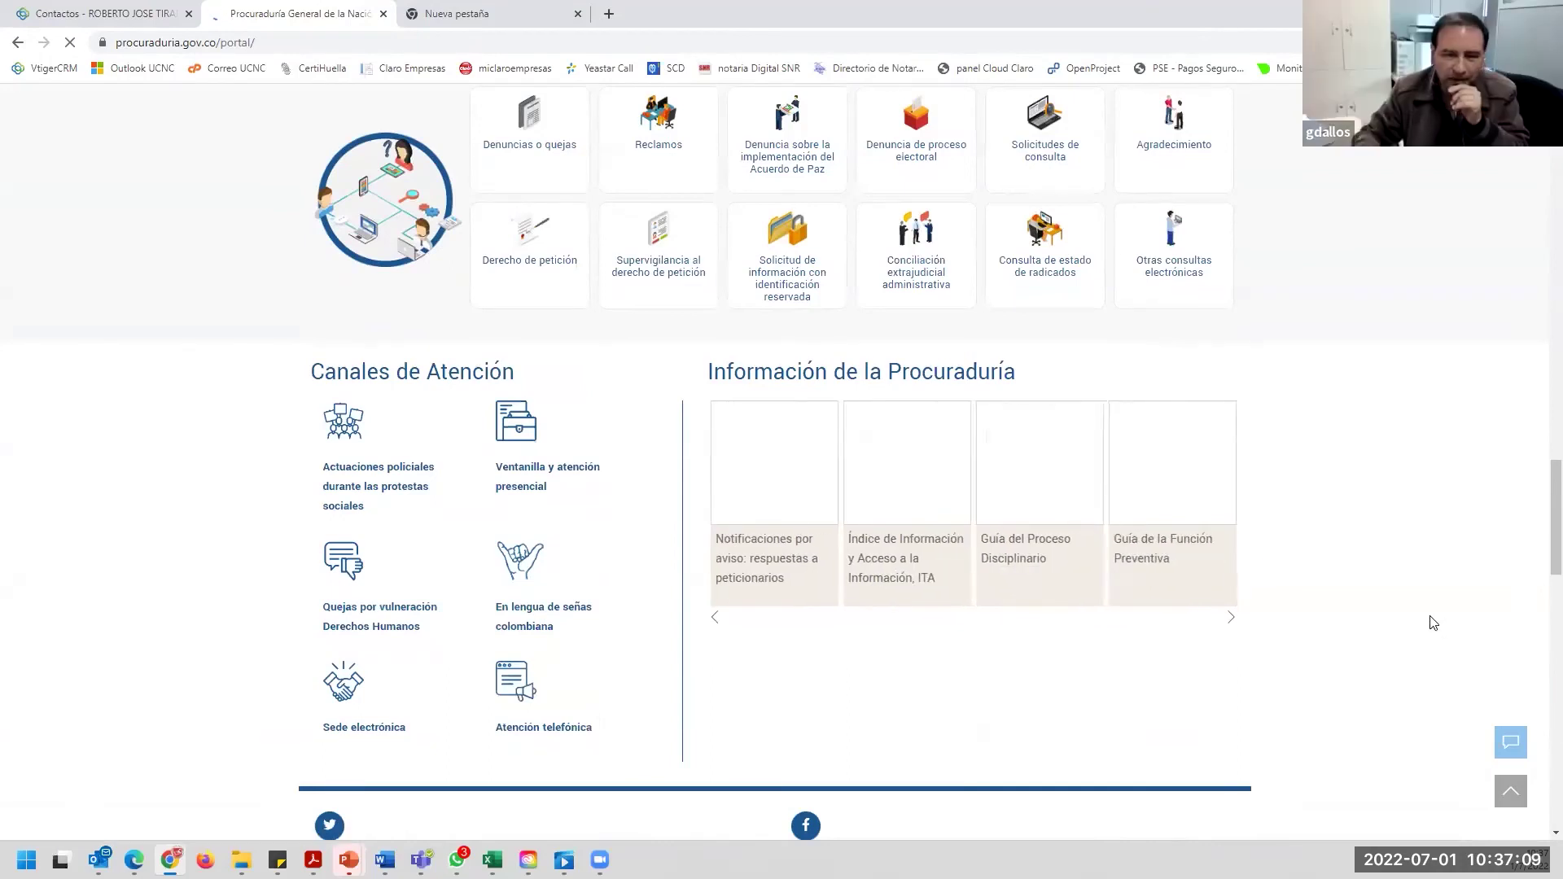
pyautogui.scroll(-2, 1539, 530)
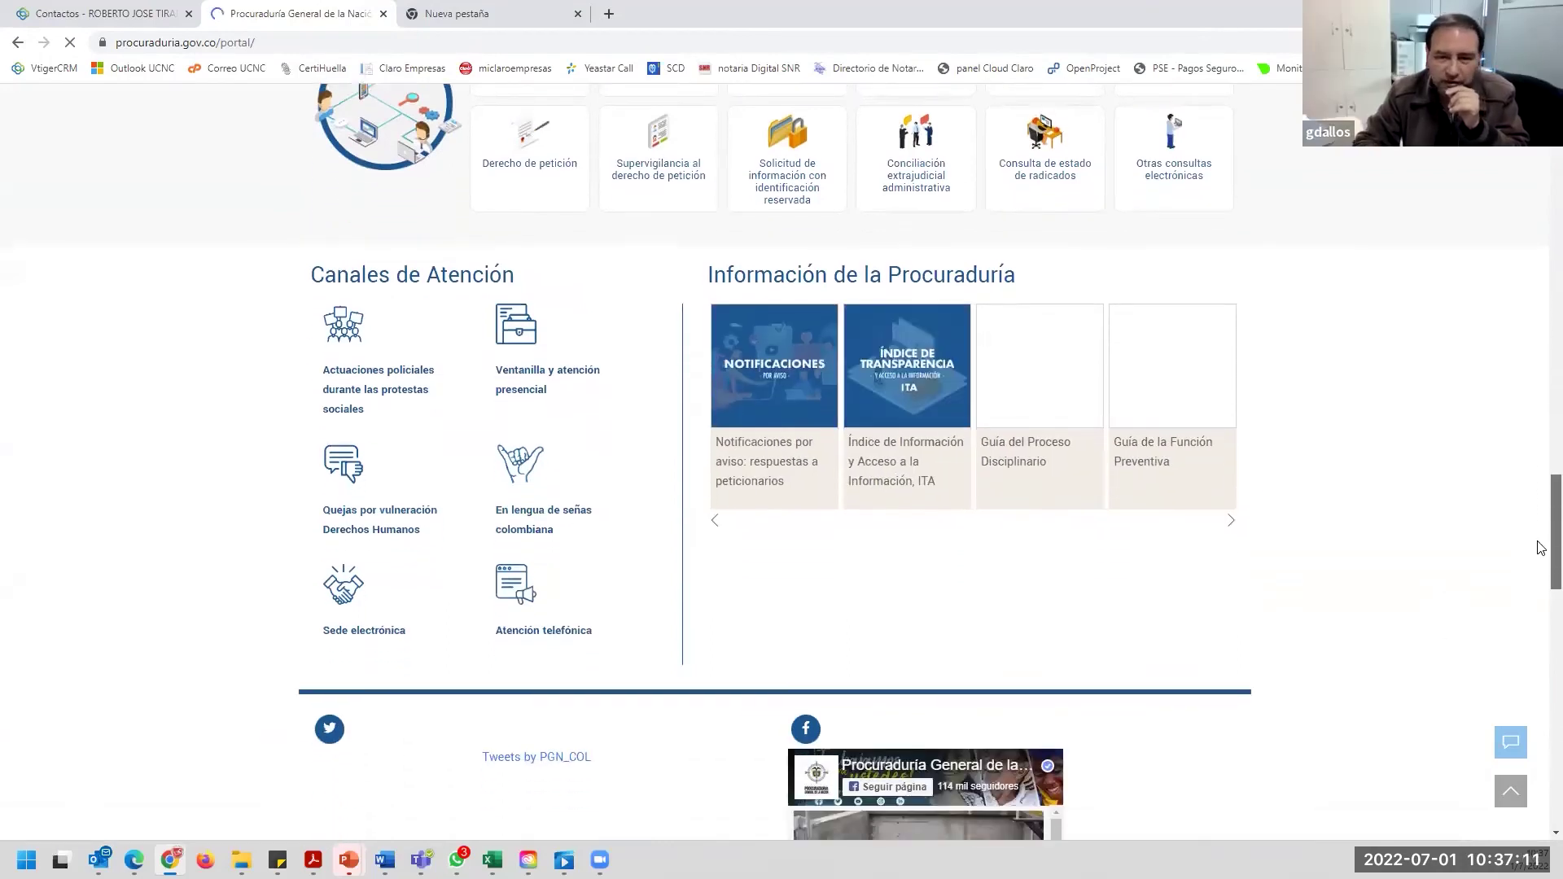
pyautogui.scroll(-2, 1541, 547)
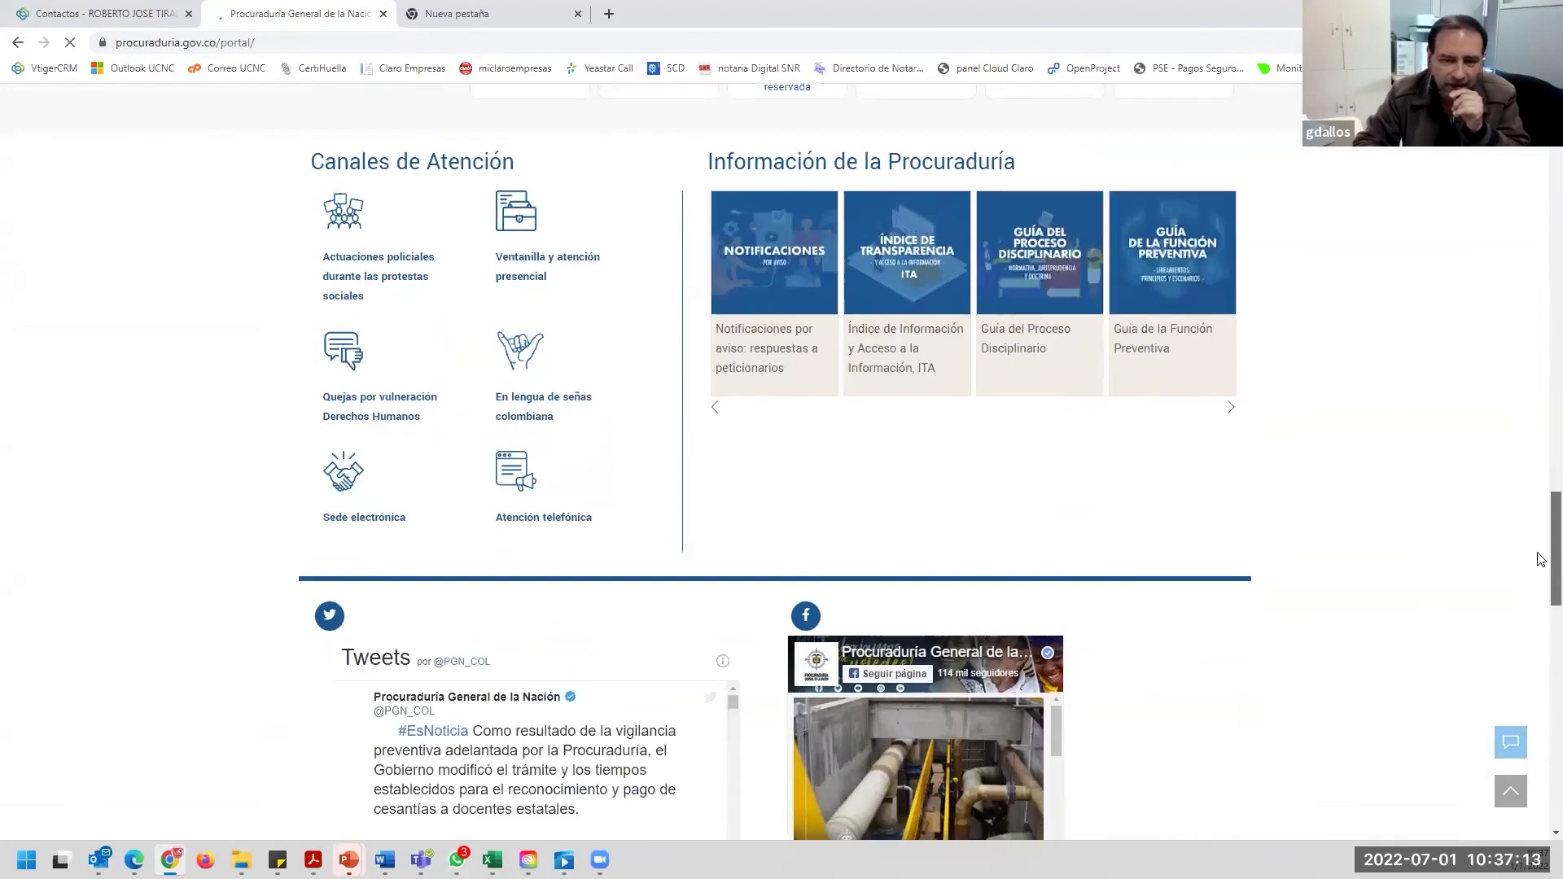
pyautogui.scroll(6, 1541, 559)
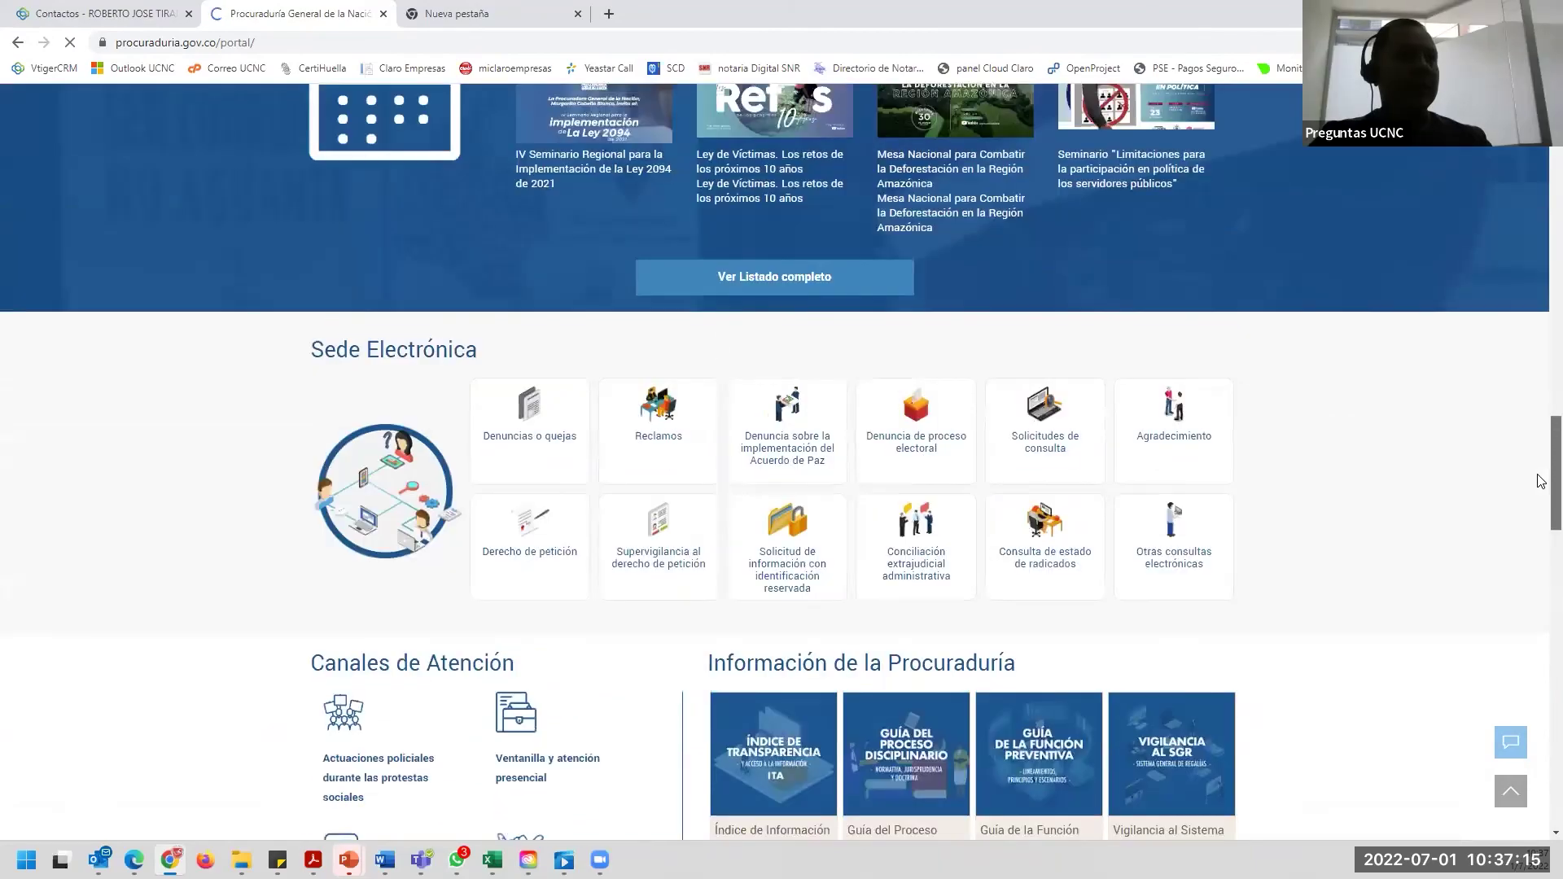
pyautogui.scroll(-17, 1541, 481)
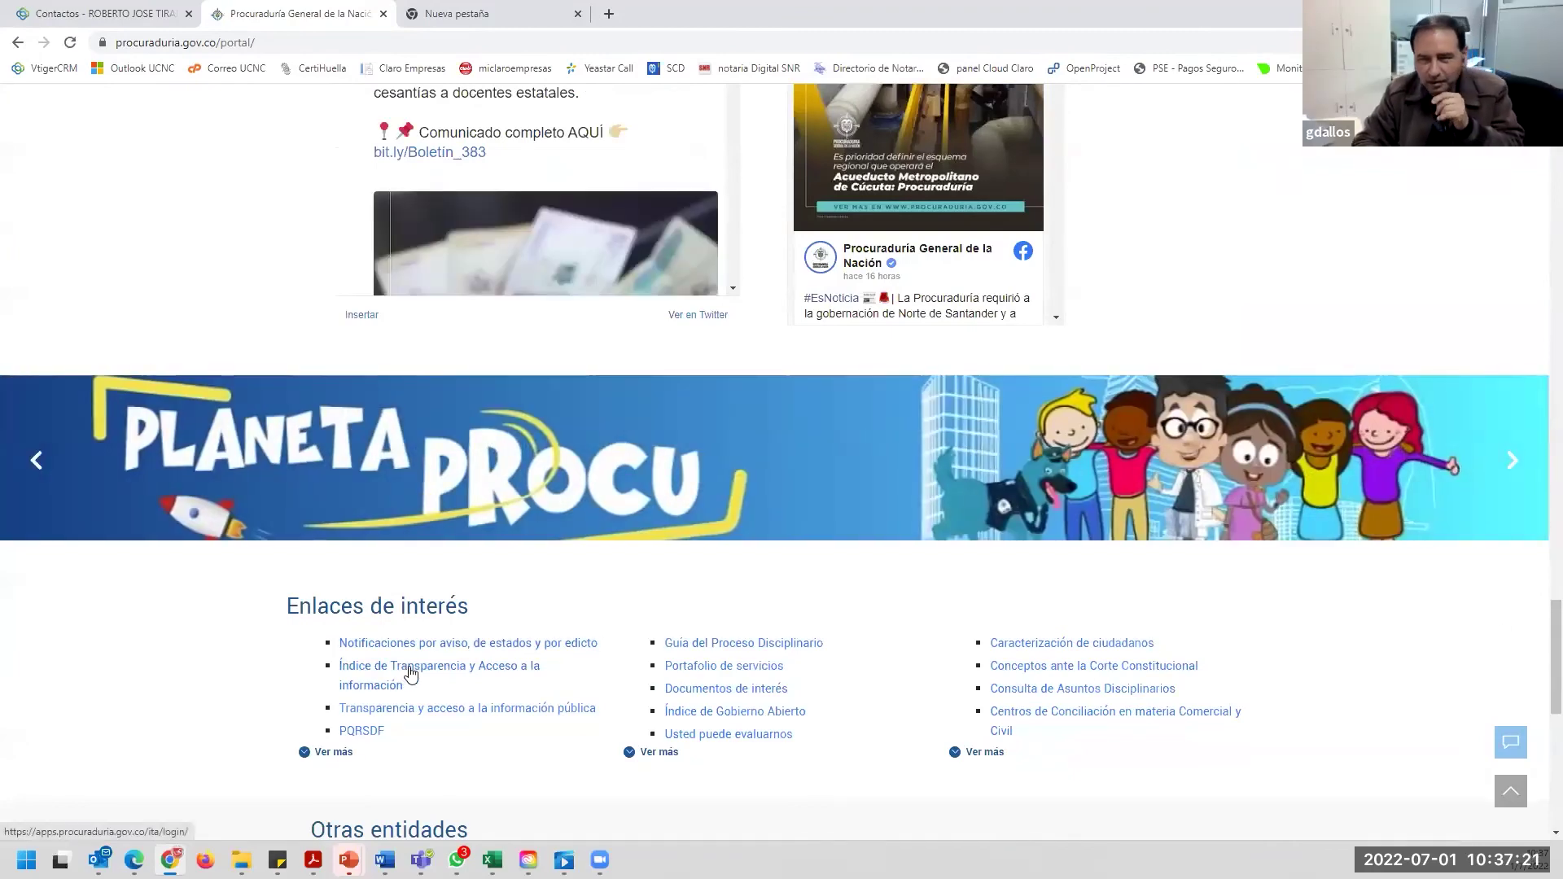
pyautogui.click(491, 671)
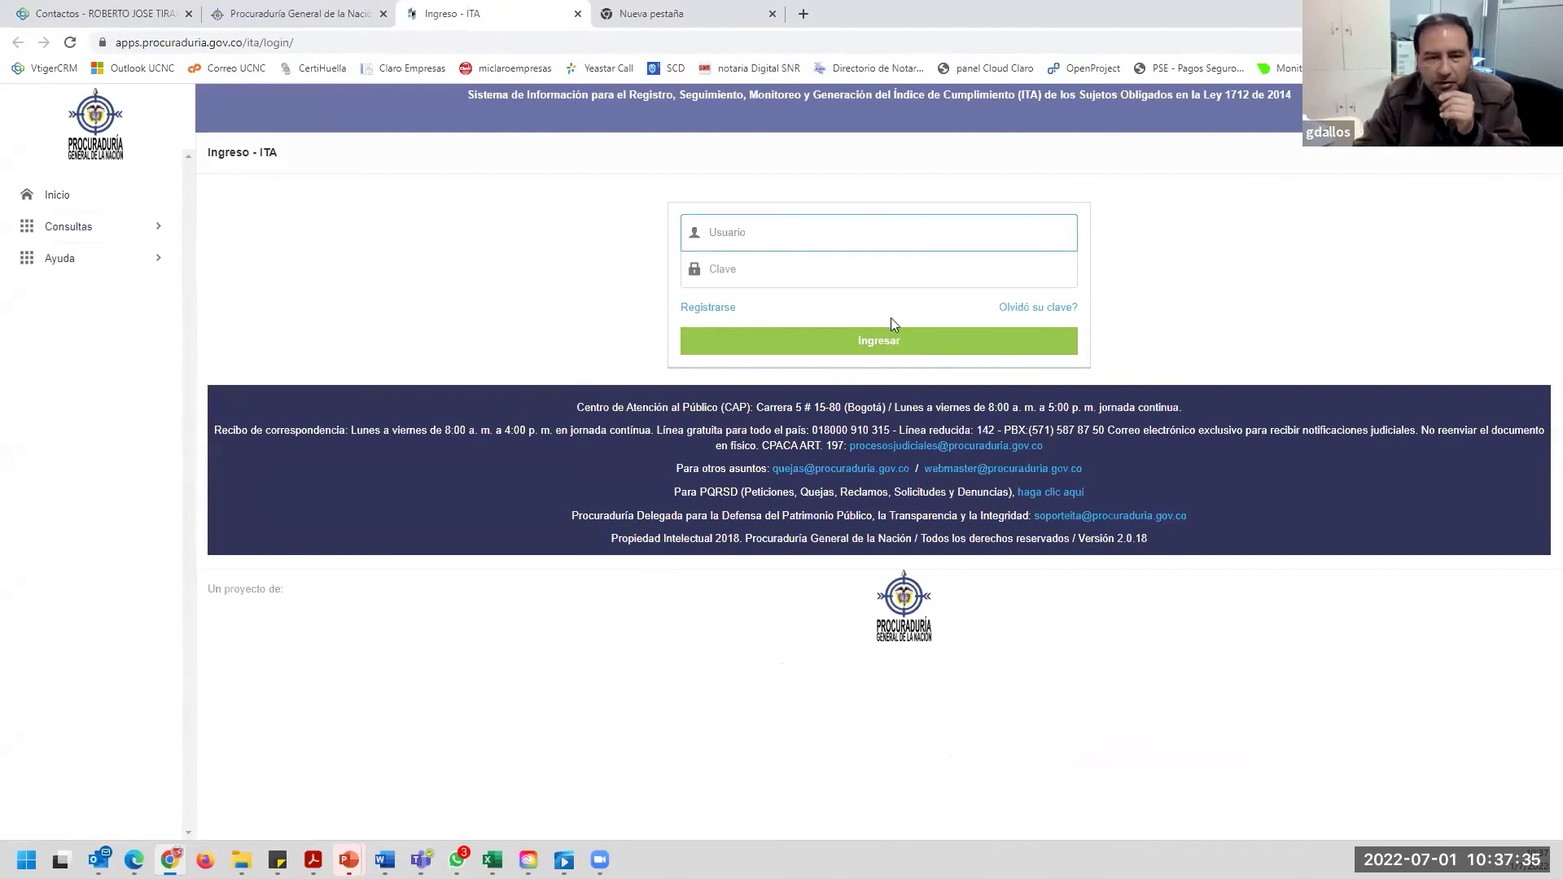
# Highlight the Registrarse and 'Olvidó su clave?' links on the Ingreso - ITA login page.
pyautogui.moveTo(766, 315); pyautogui.dragTo(593, 315)
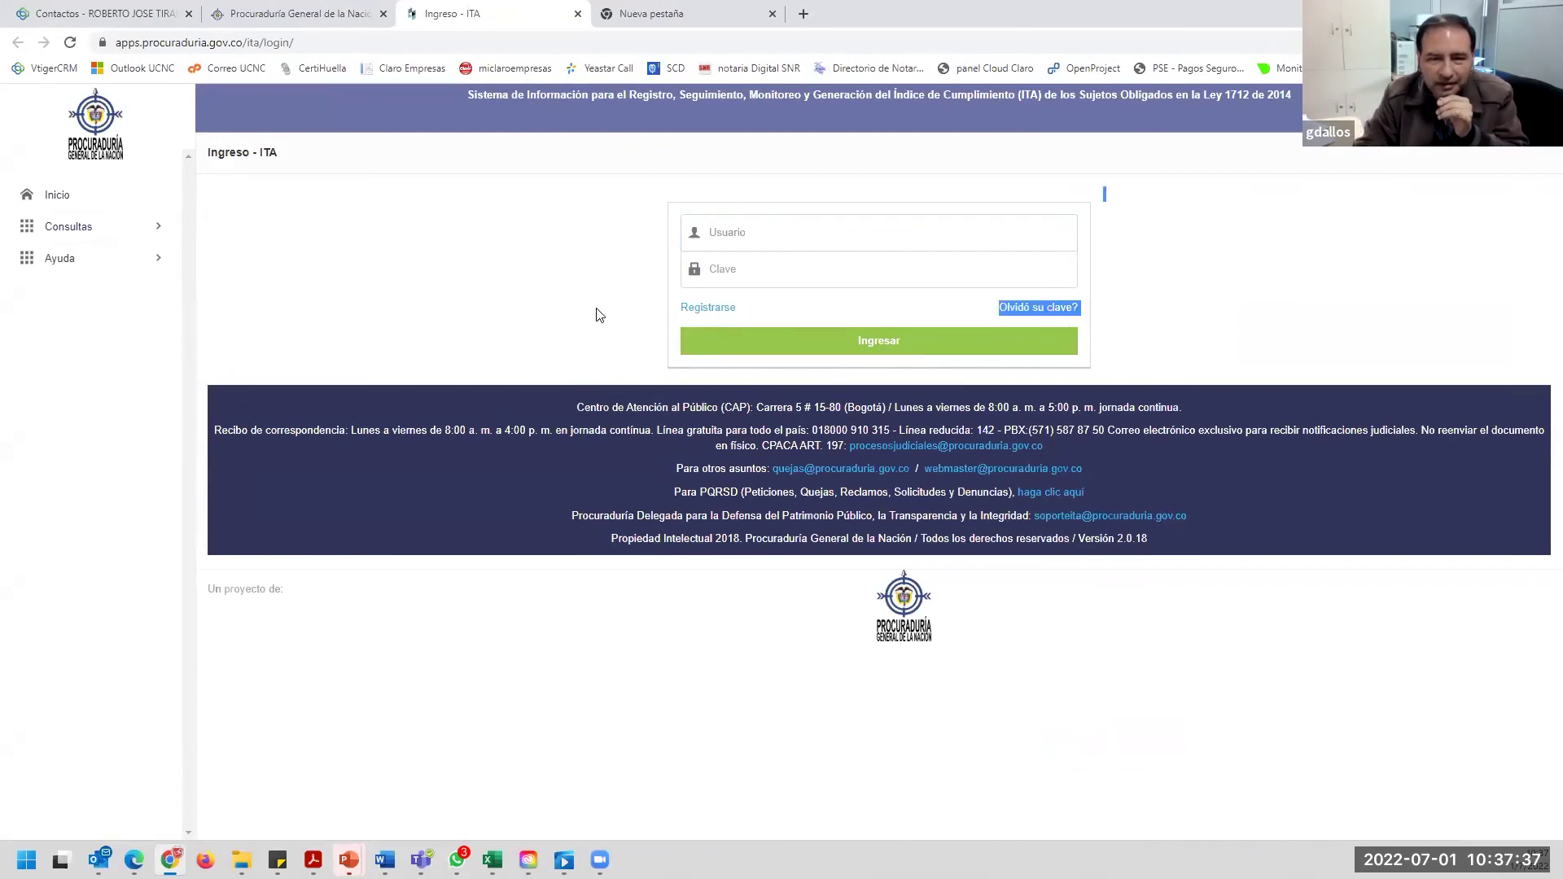
pyautogui.moveTo(774, 318); pyautogui.dragTo(666, 316)
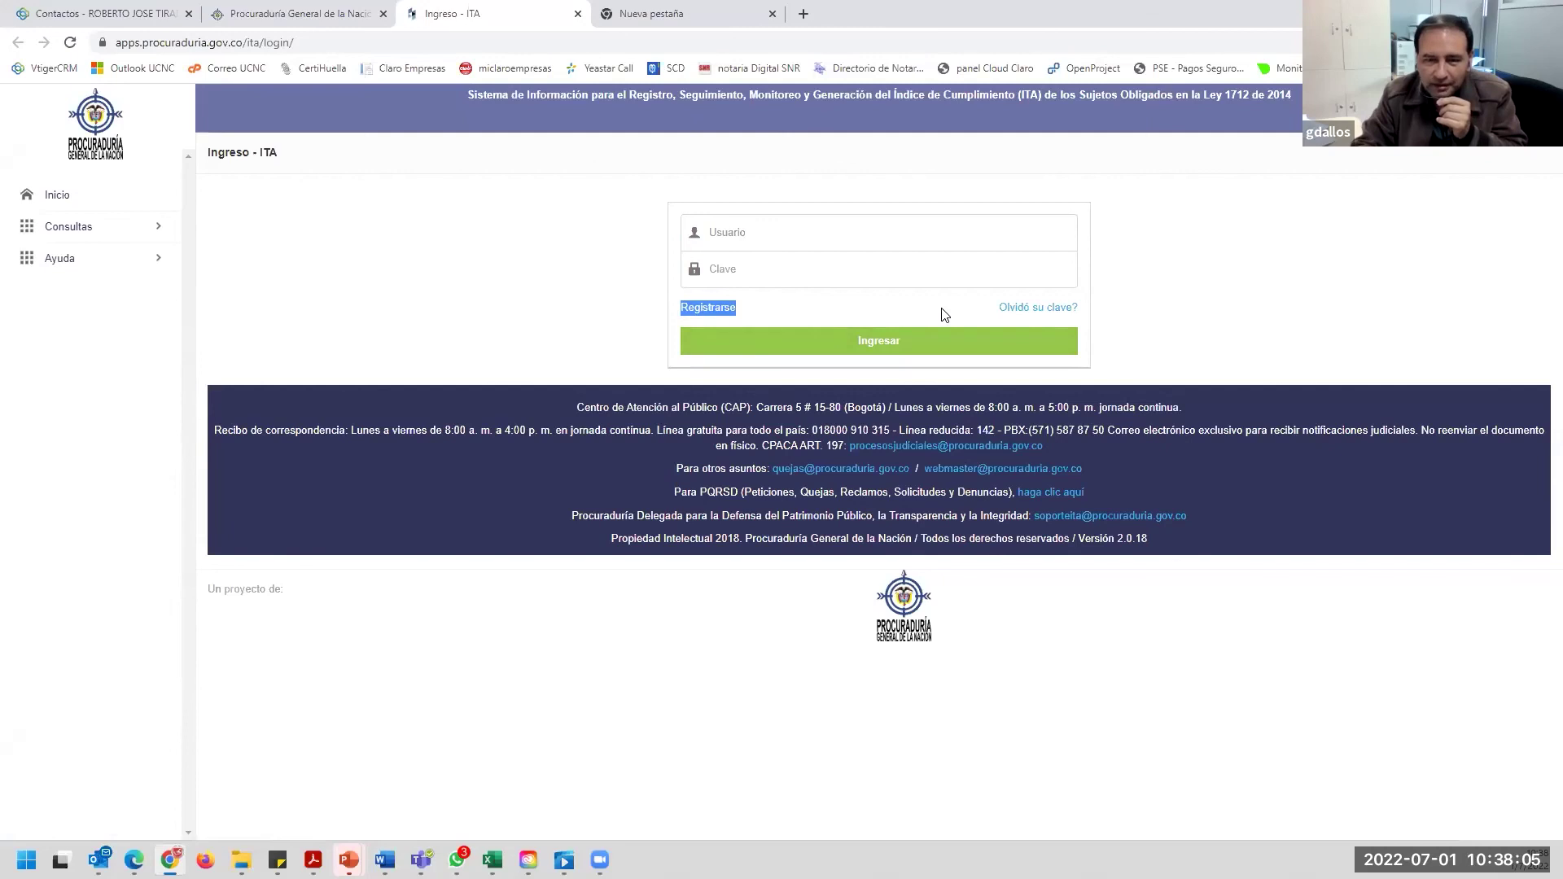
pyautogui.moveTo(945, 315); pyautogui.dragTo(1082, 318)
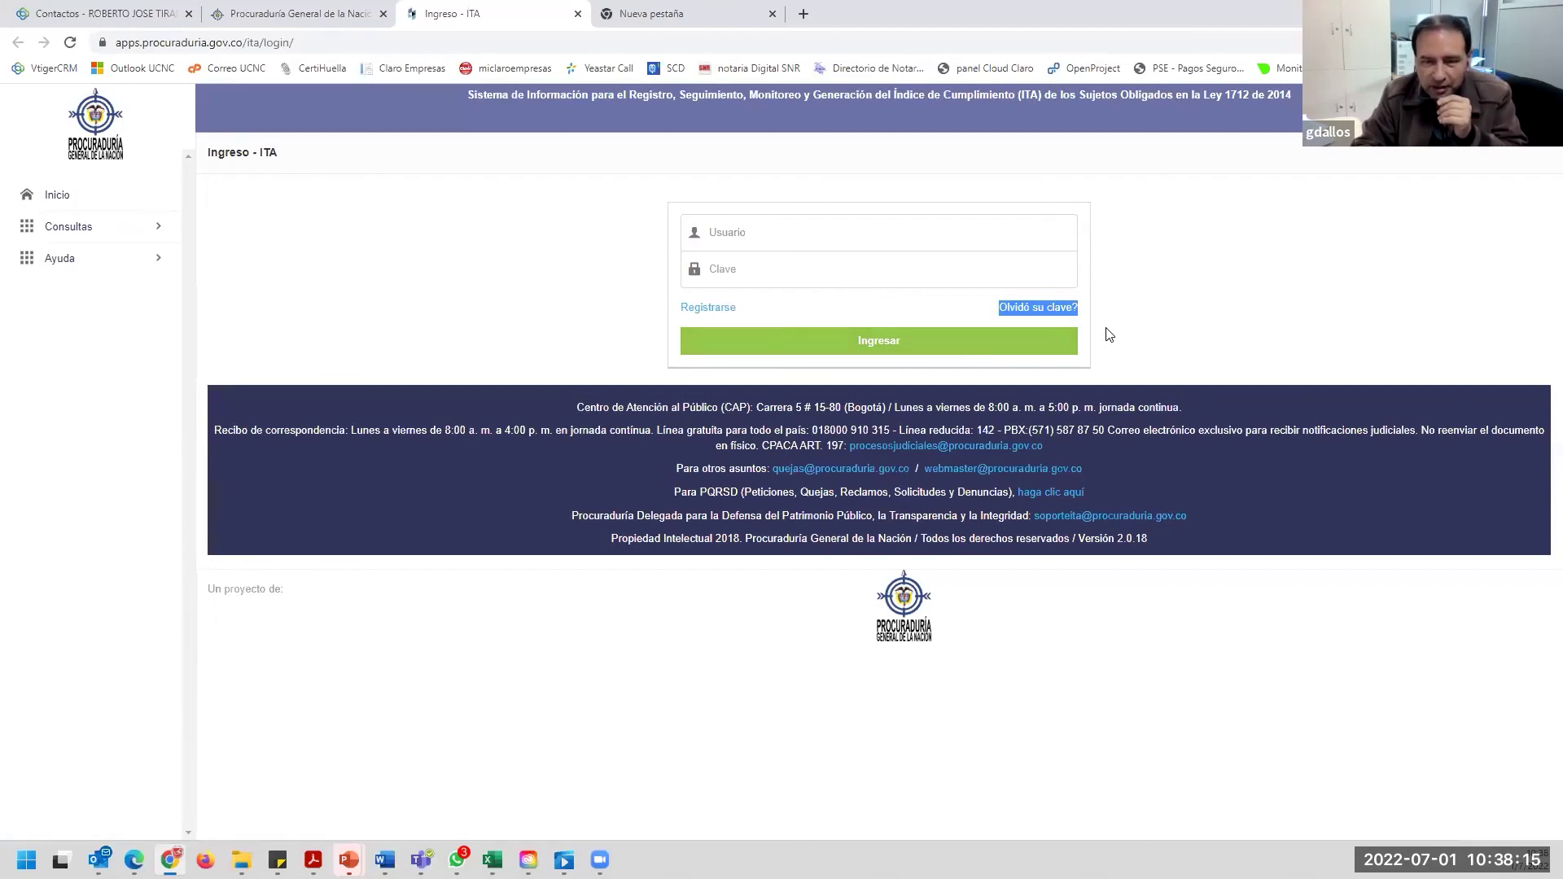
# Open the Restablecer Contraseña form and start typing the user's e-mail address as Usuario.
pyautogui.click(1036, 308)
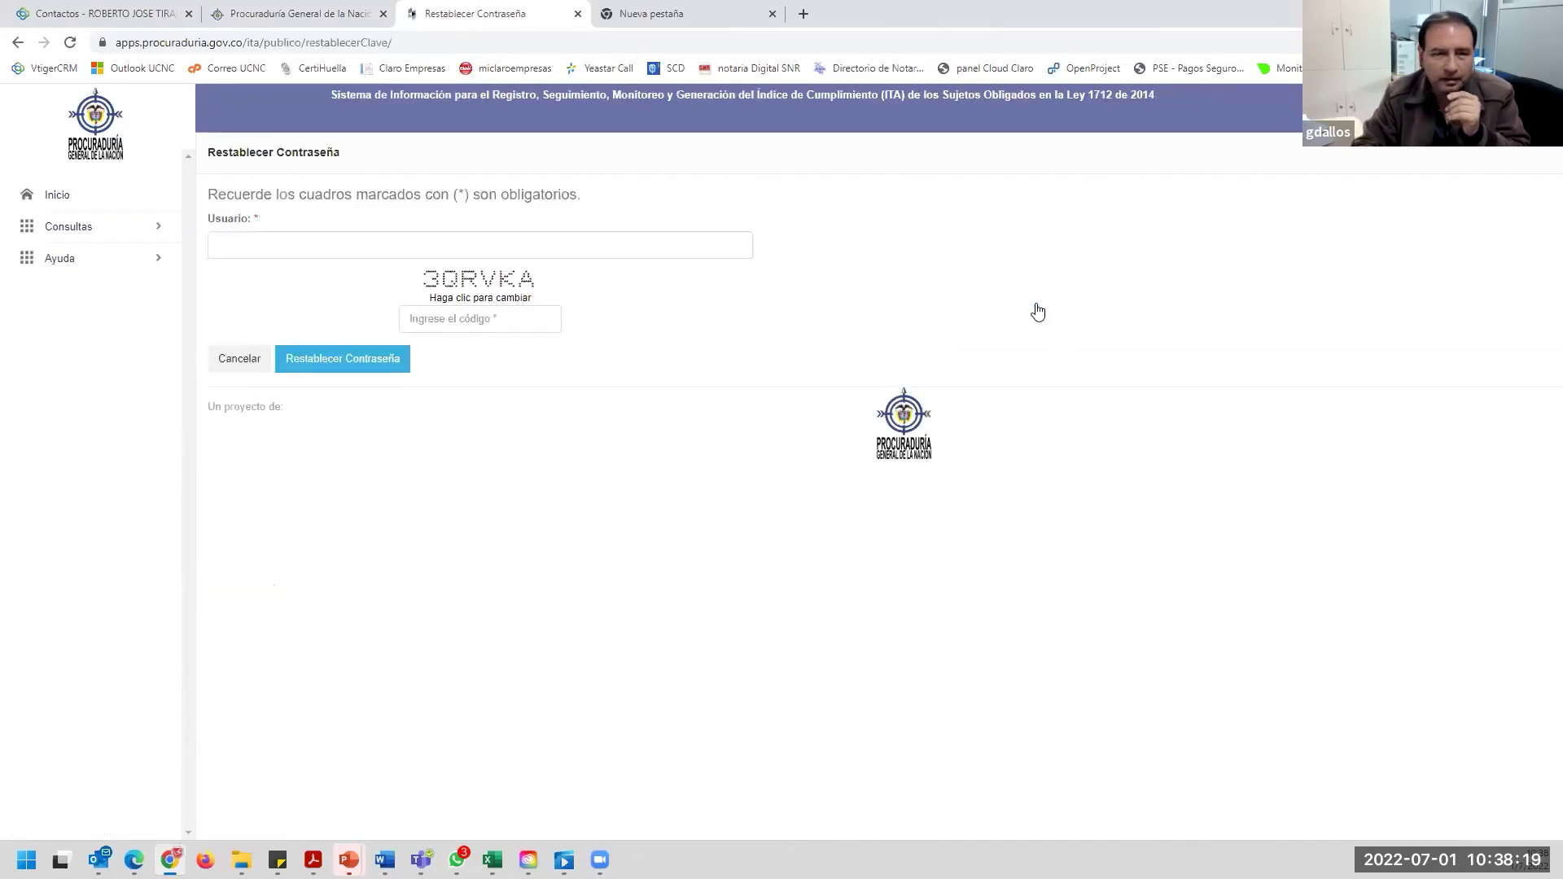
pyautogui.click(303, 236)
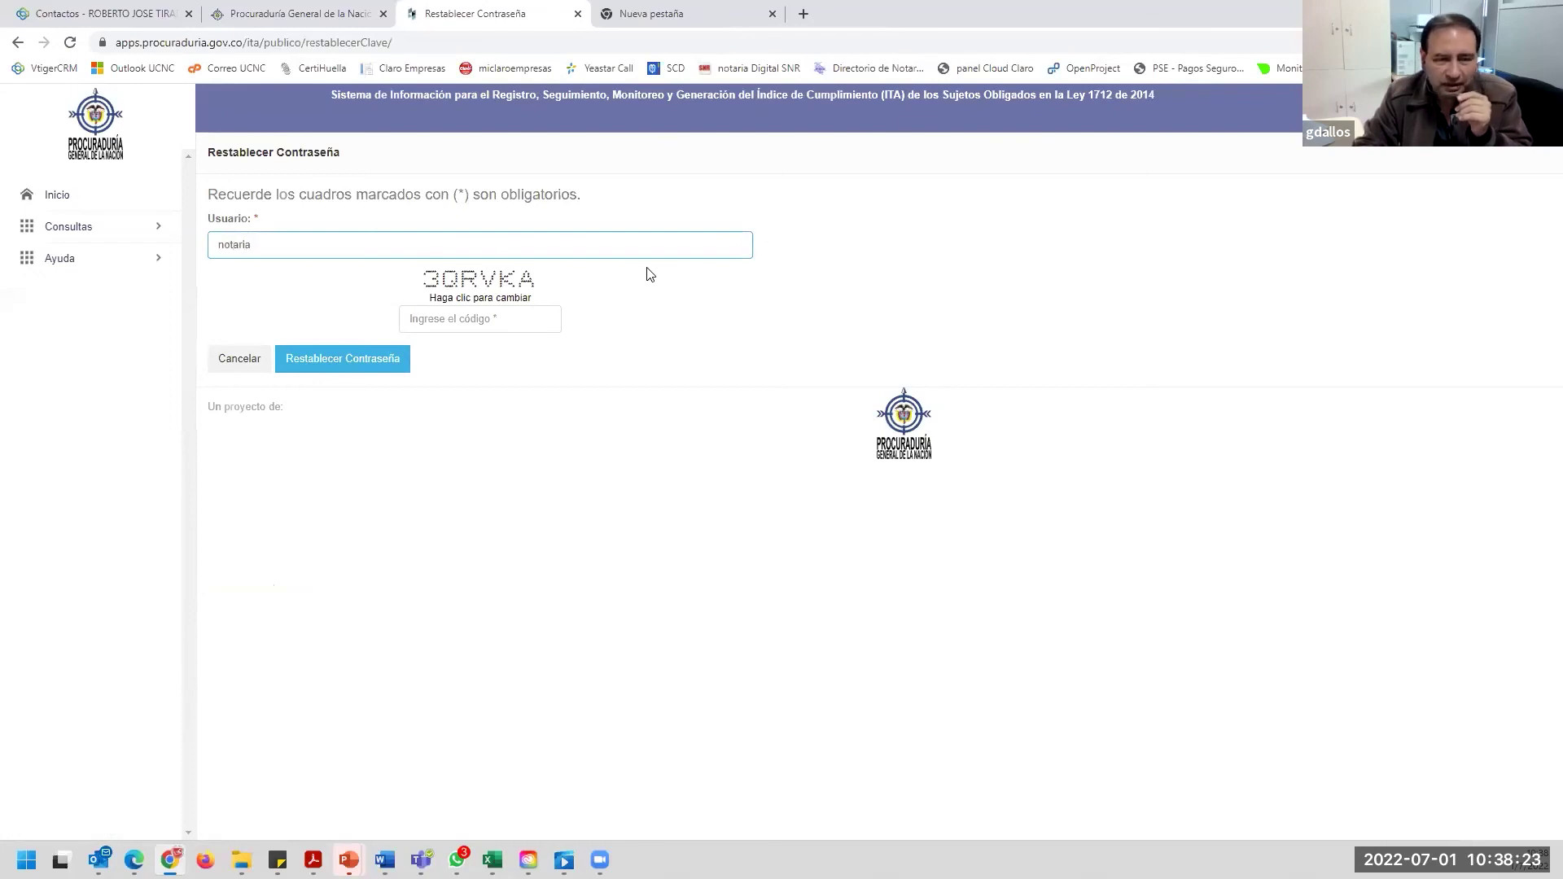
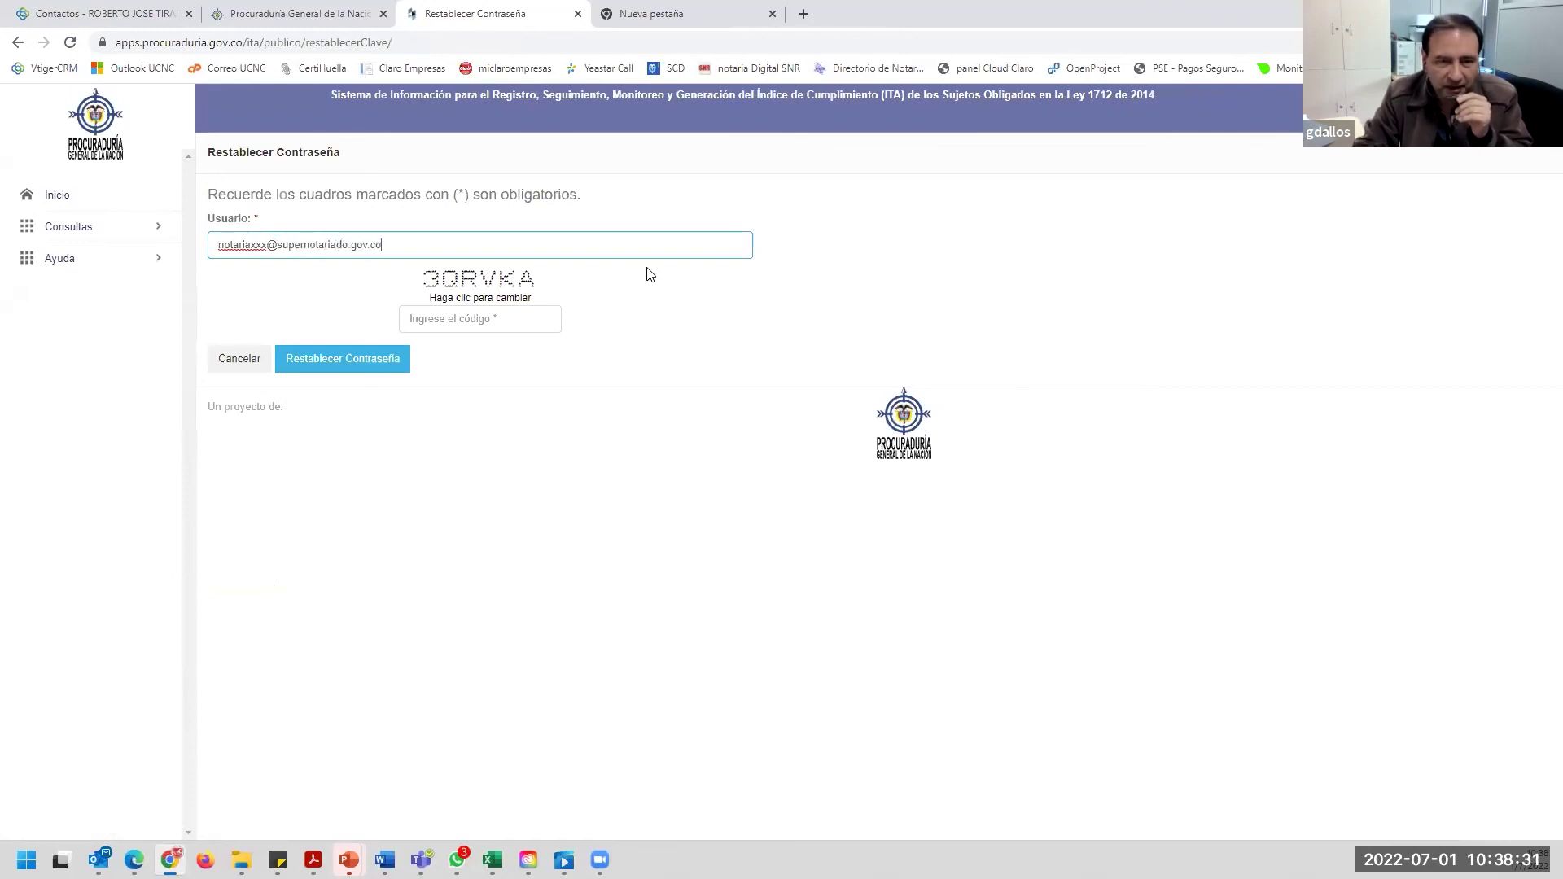
# Type the displayed captcha code into the 'Ingrese el código' field.
pyautogui.click(483, 321)
pyautogui.write('3QRV')
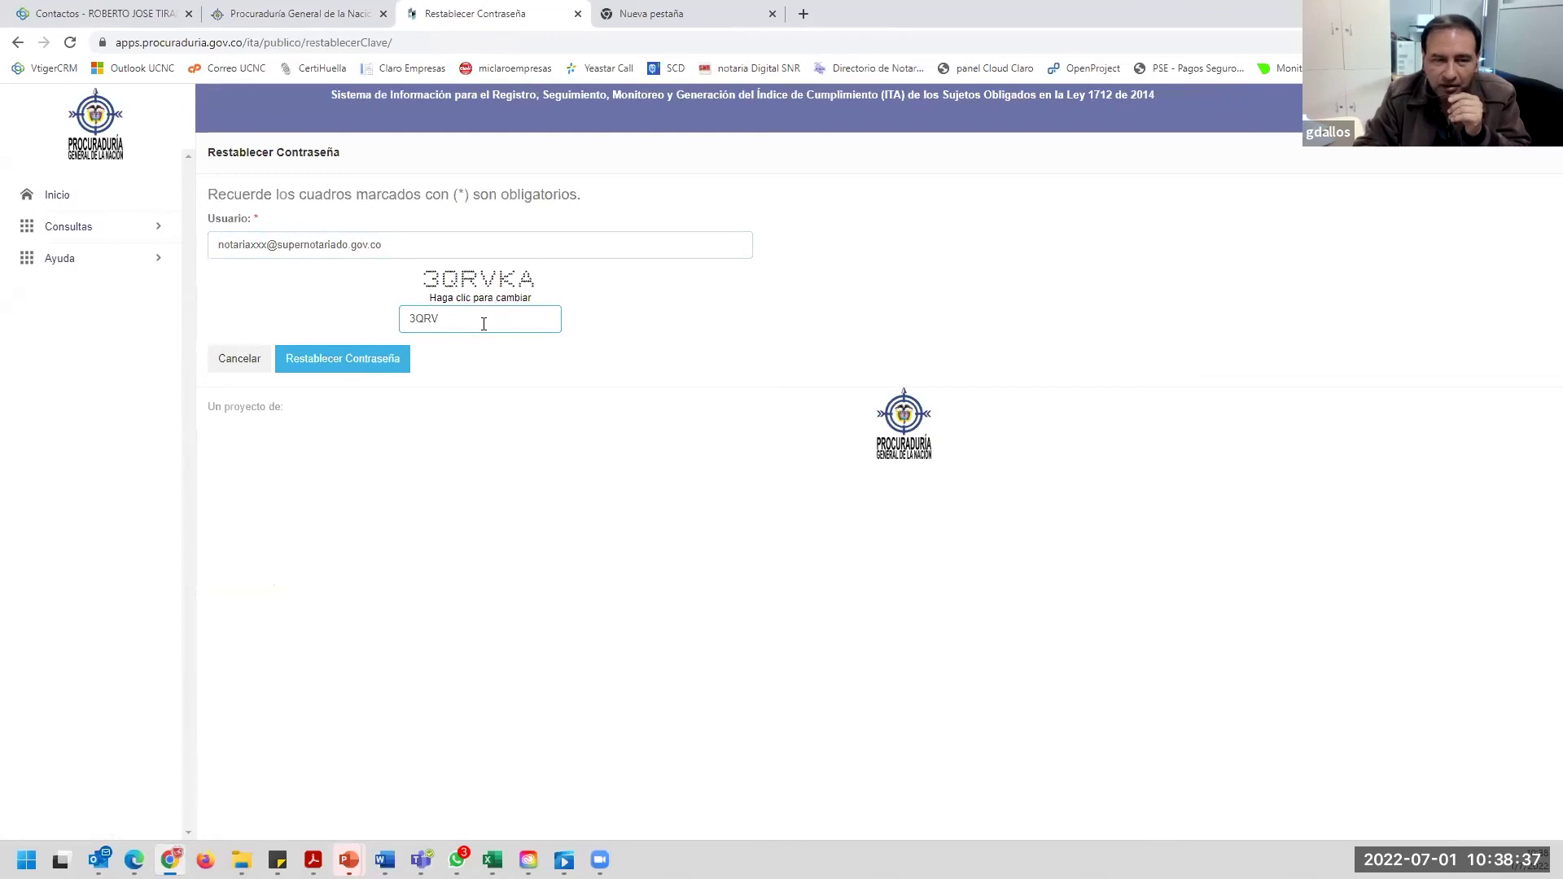
pyautogui.write('KA')
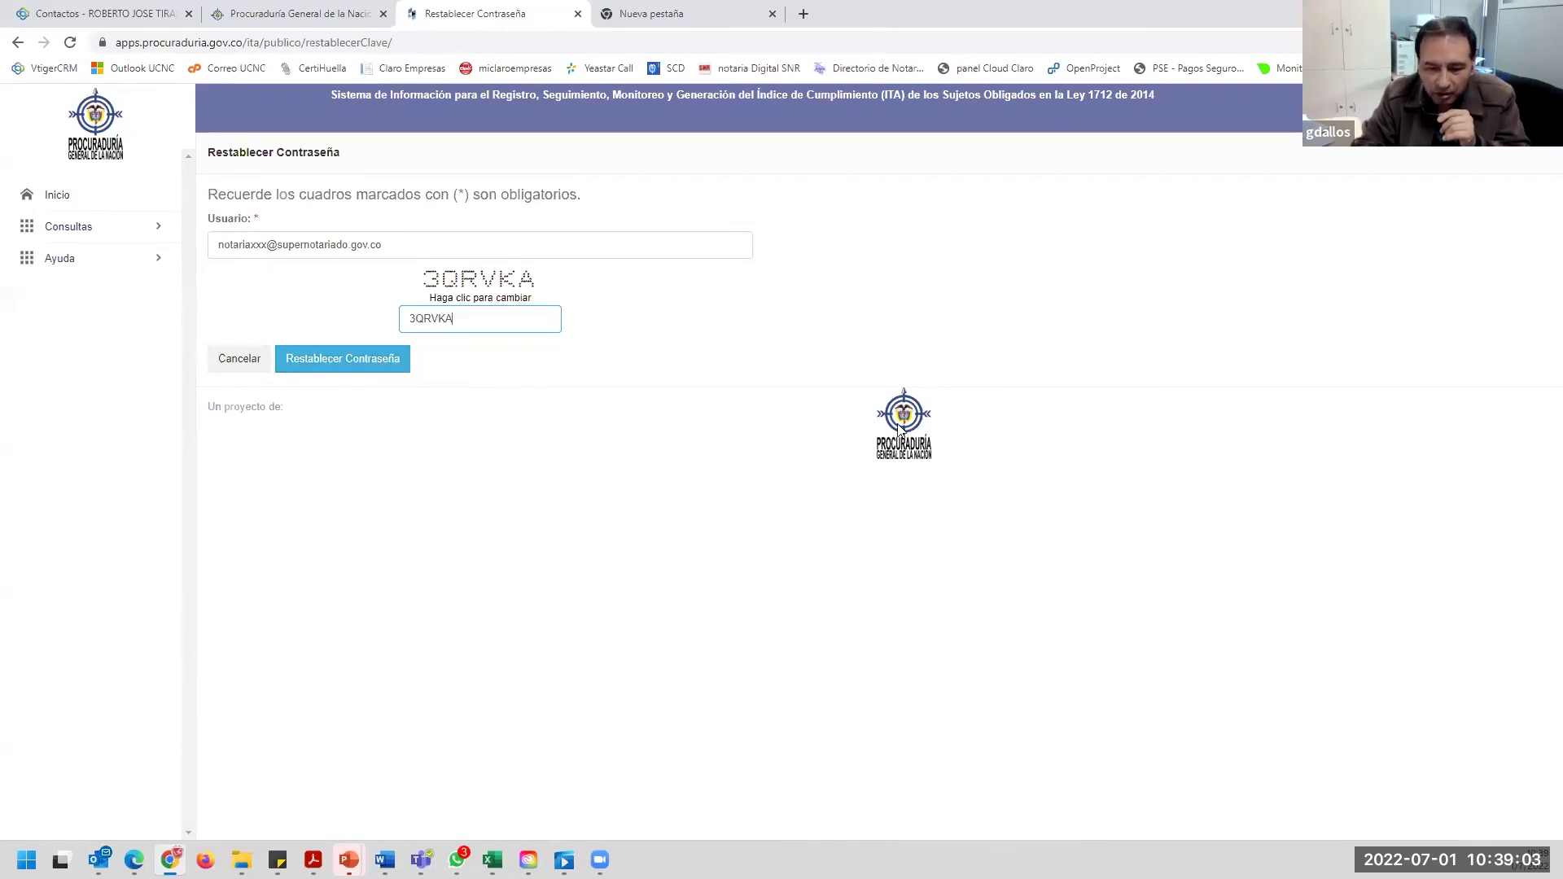
# Empty the Usuario field, then start a new Outlook message's recipient, correcting a mistyped entry.
pyautogui.tripleClick(405, 244)
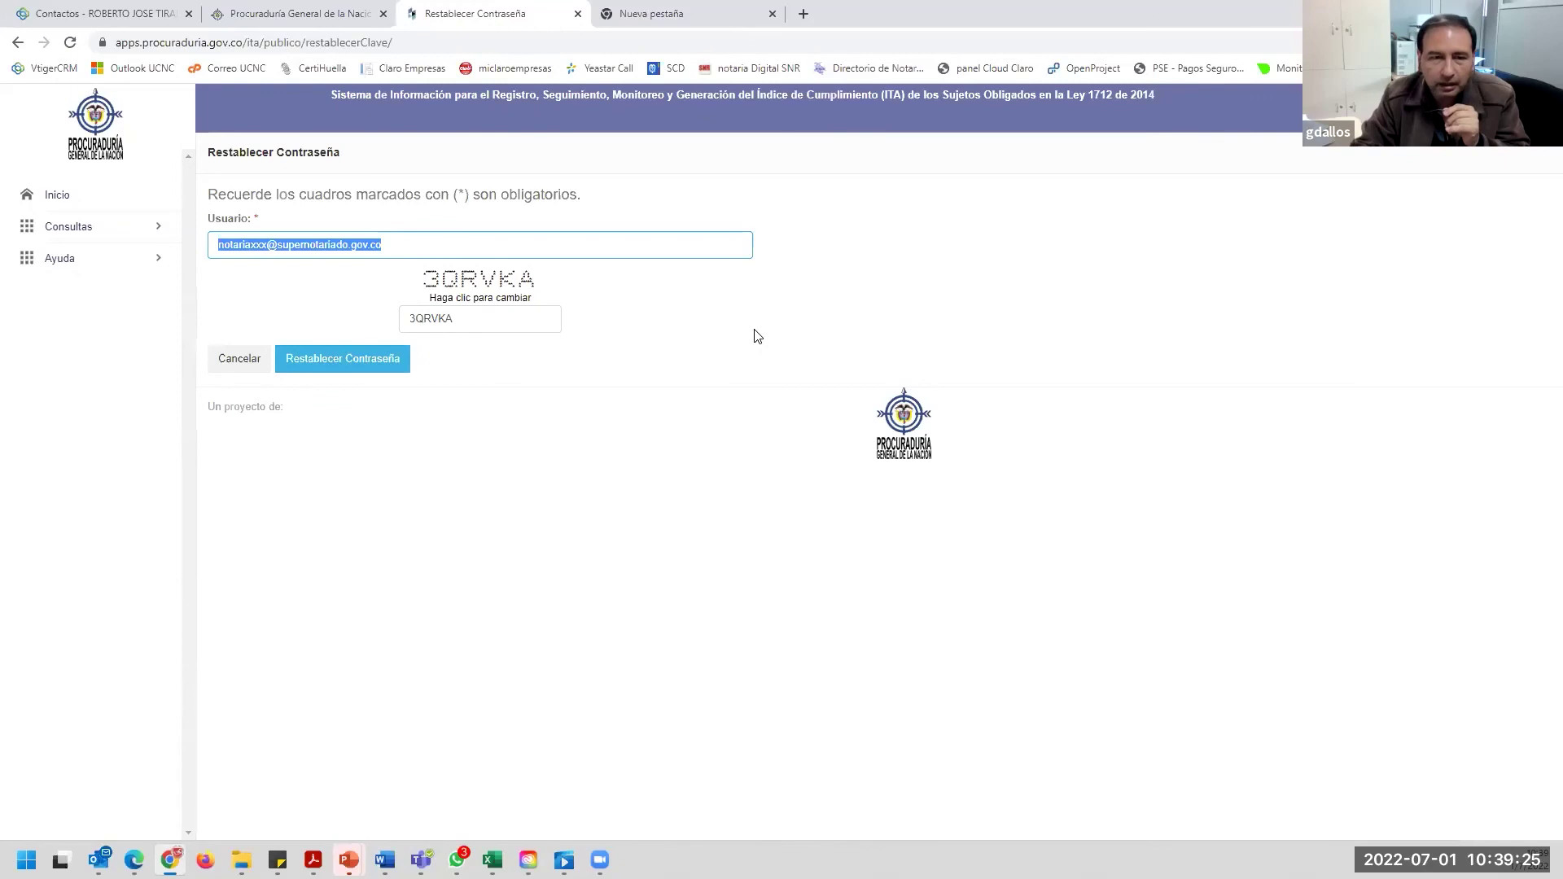
pyautogui.press('BackSpace')
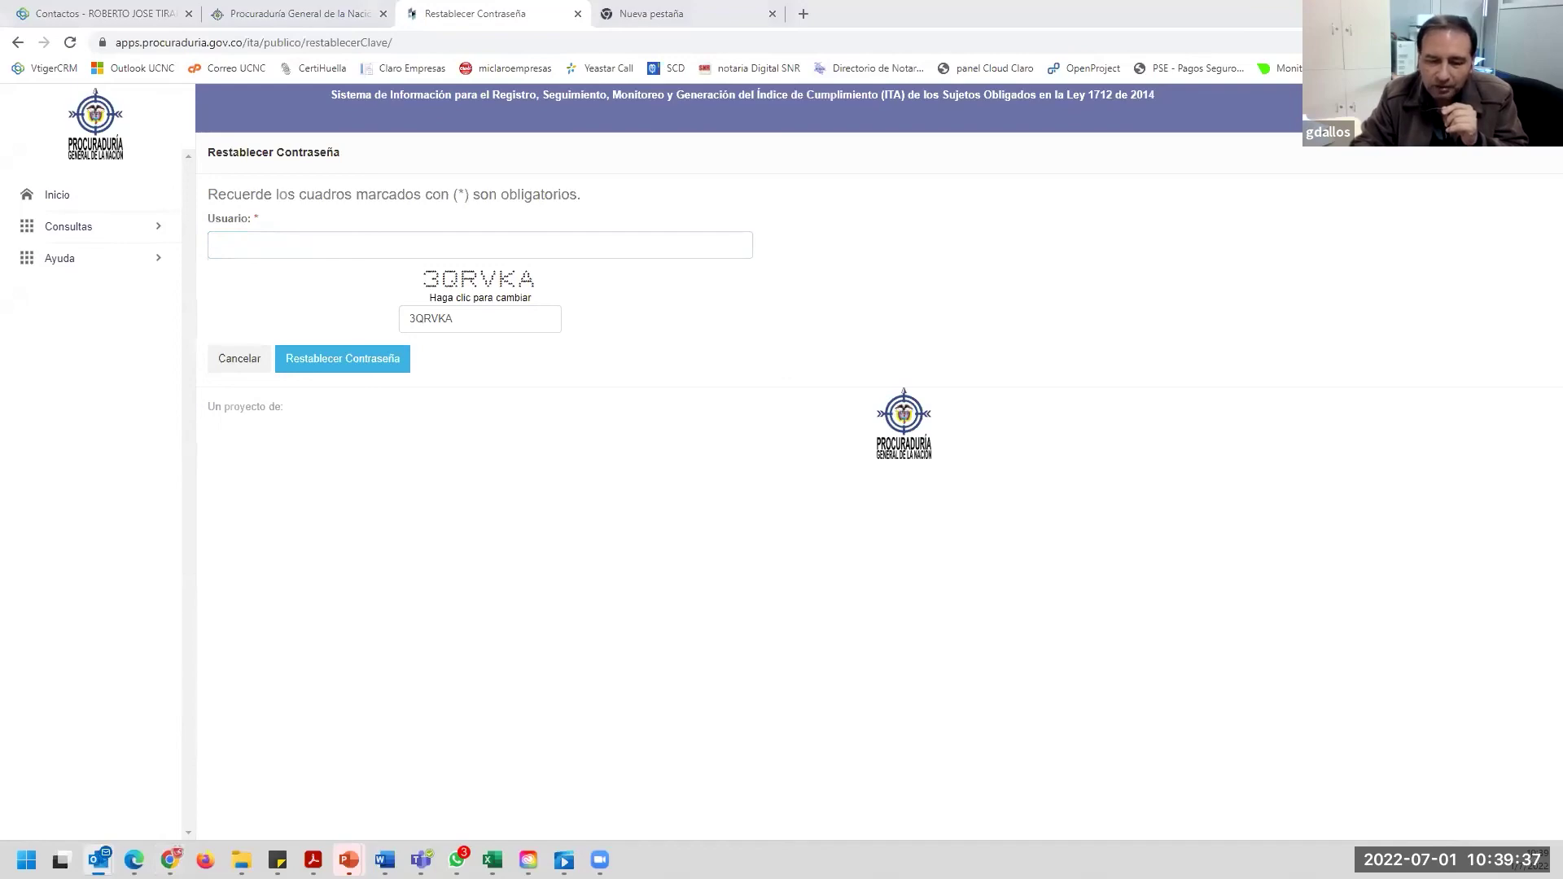
pyautogui.write('SOP')
pyautogui.press('BackSpace')
pyautogui.press('BackSpace')
pyautogui.press('BackSpace')
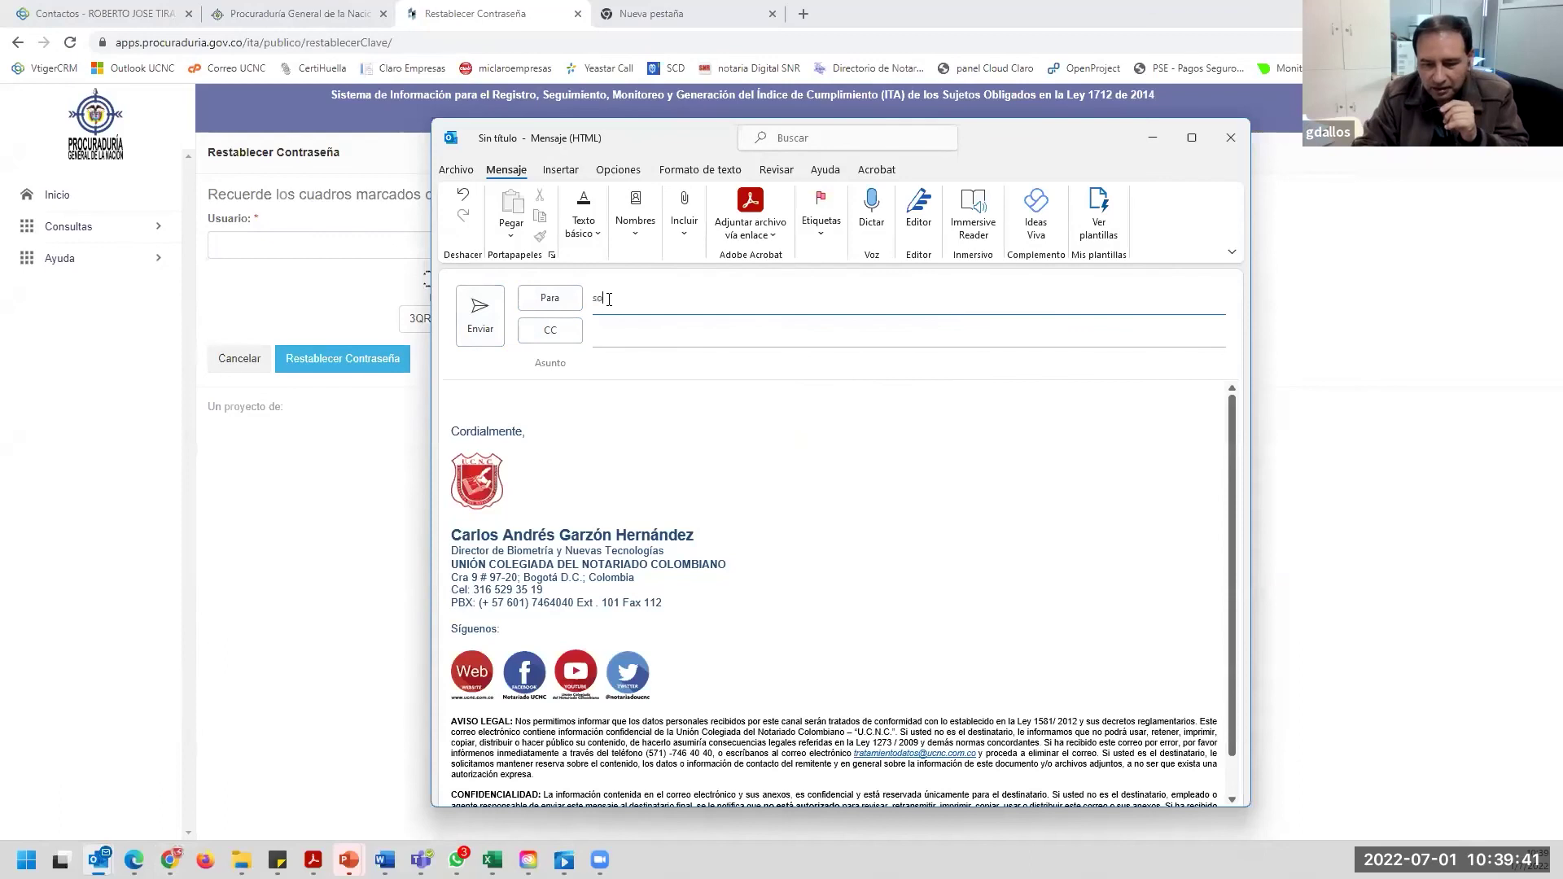
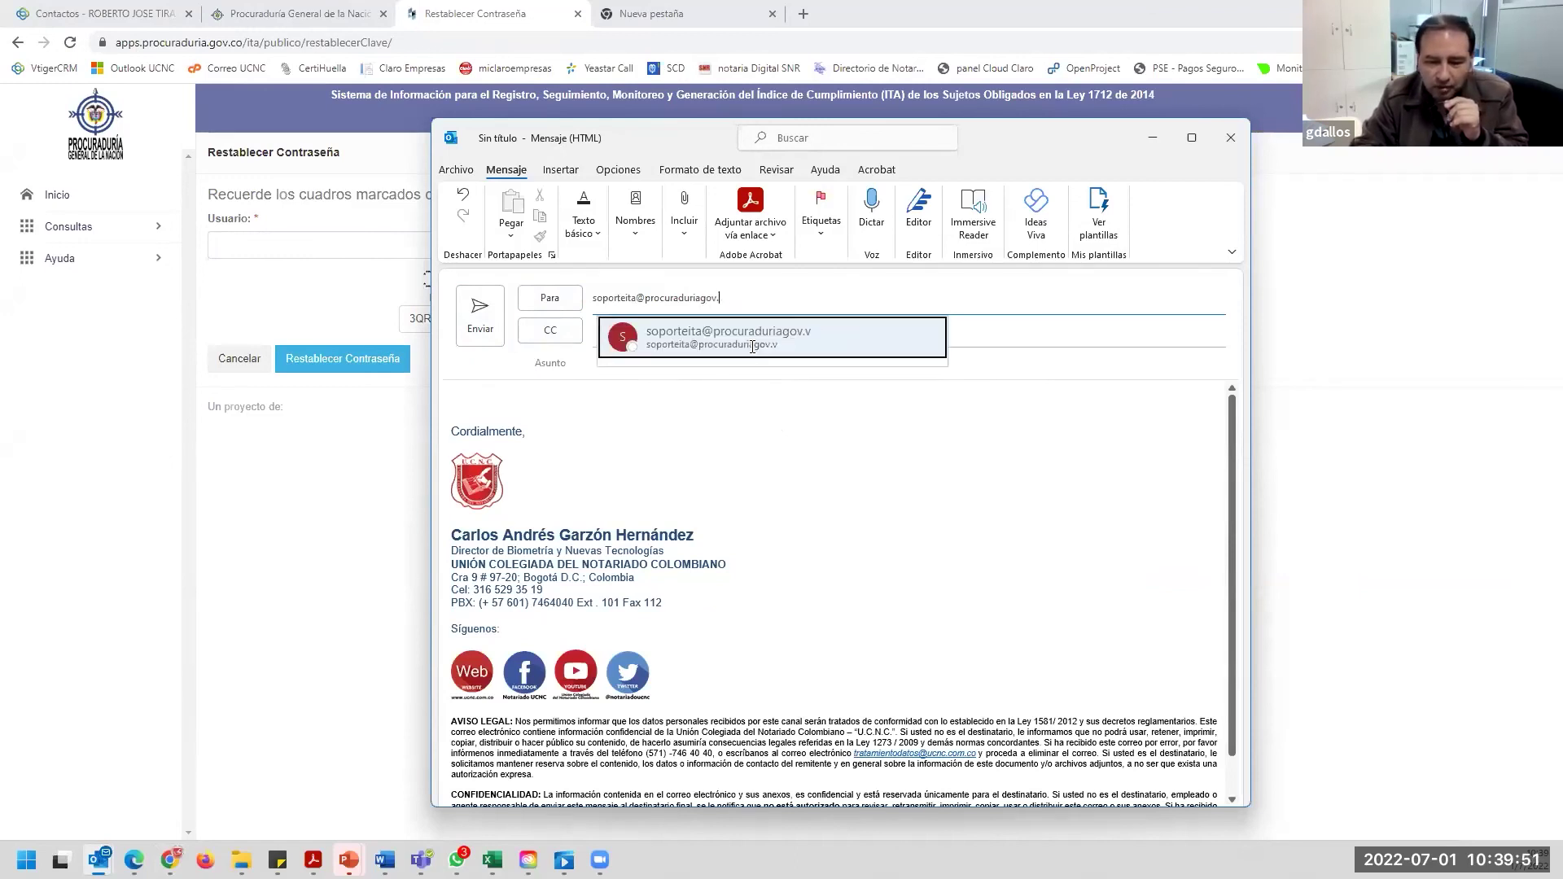
# Address the message to the ITA support e-mail address, accepting the suggested recipient.
pyautogui.click(676, 364)
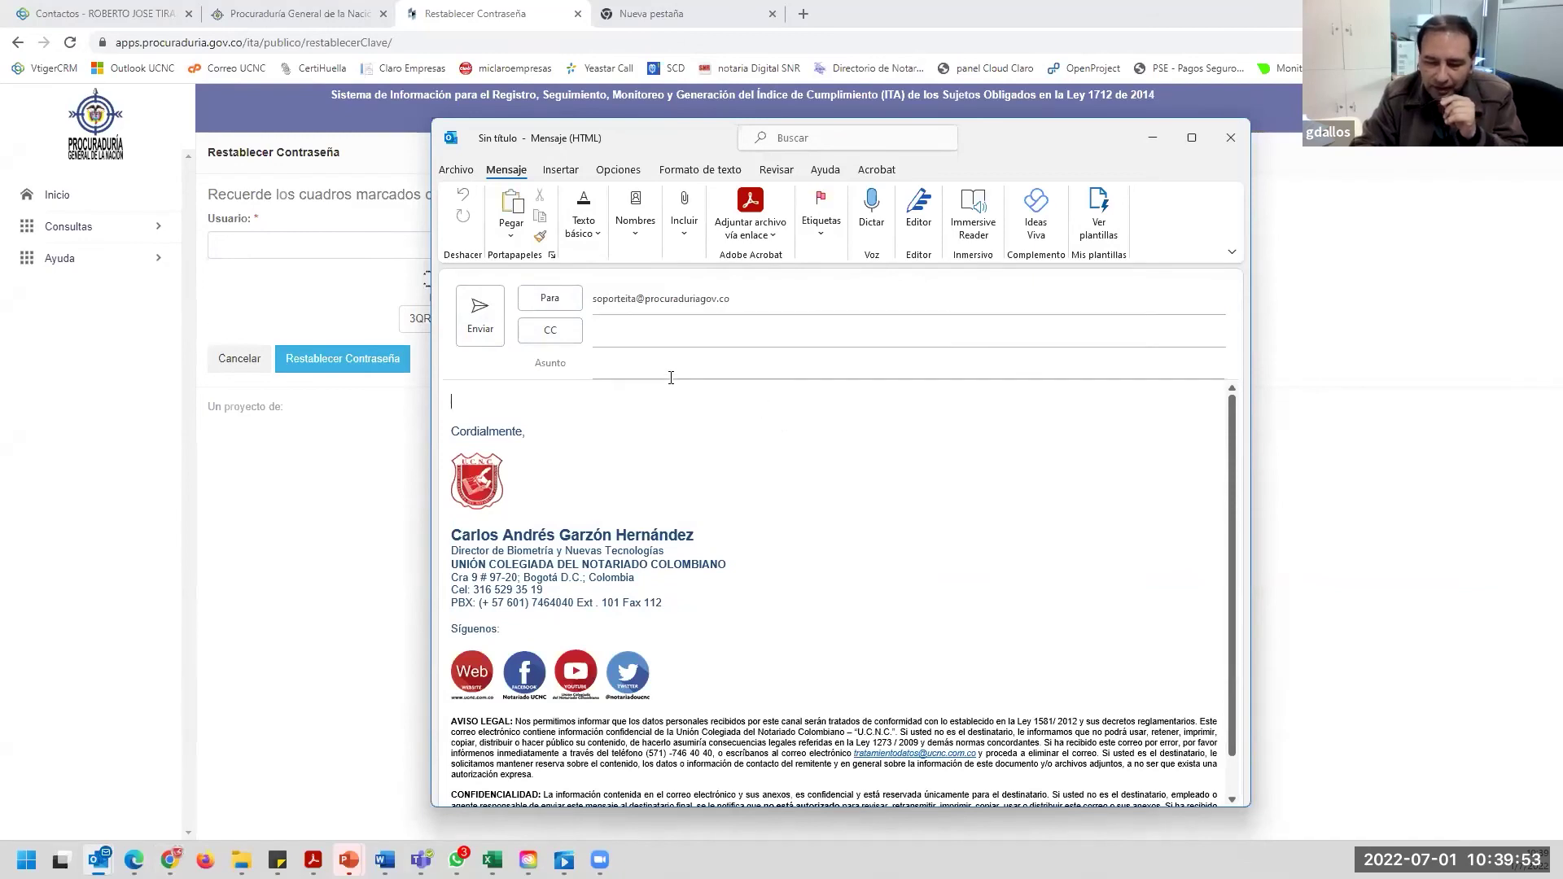
# Add subject 'Solicitud corrección de correo Matriz ITA' and body 'se solicita......xxxx', then close the window.
pyautogui.write('Solicitu')
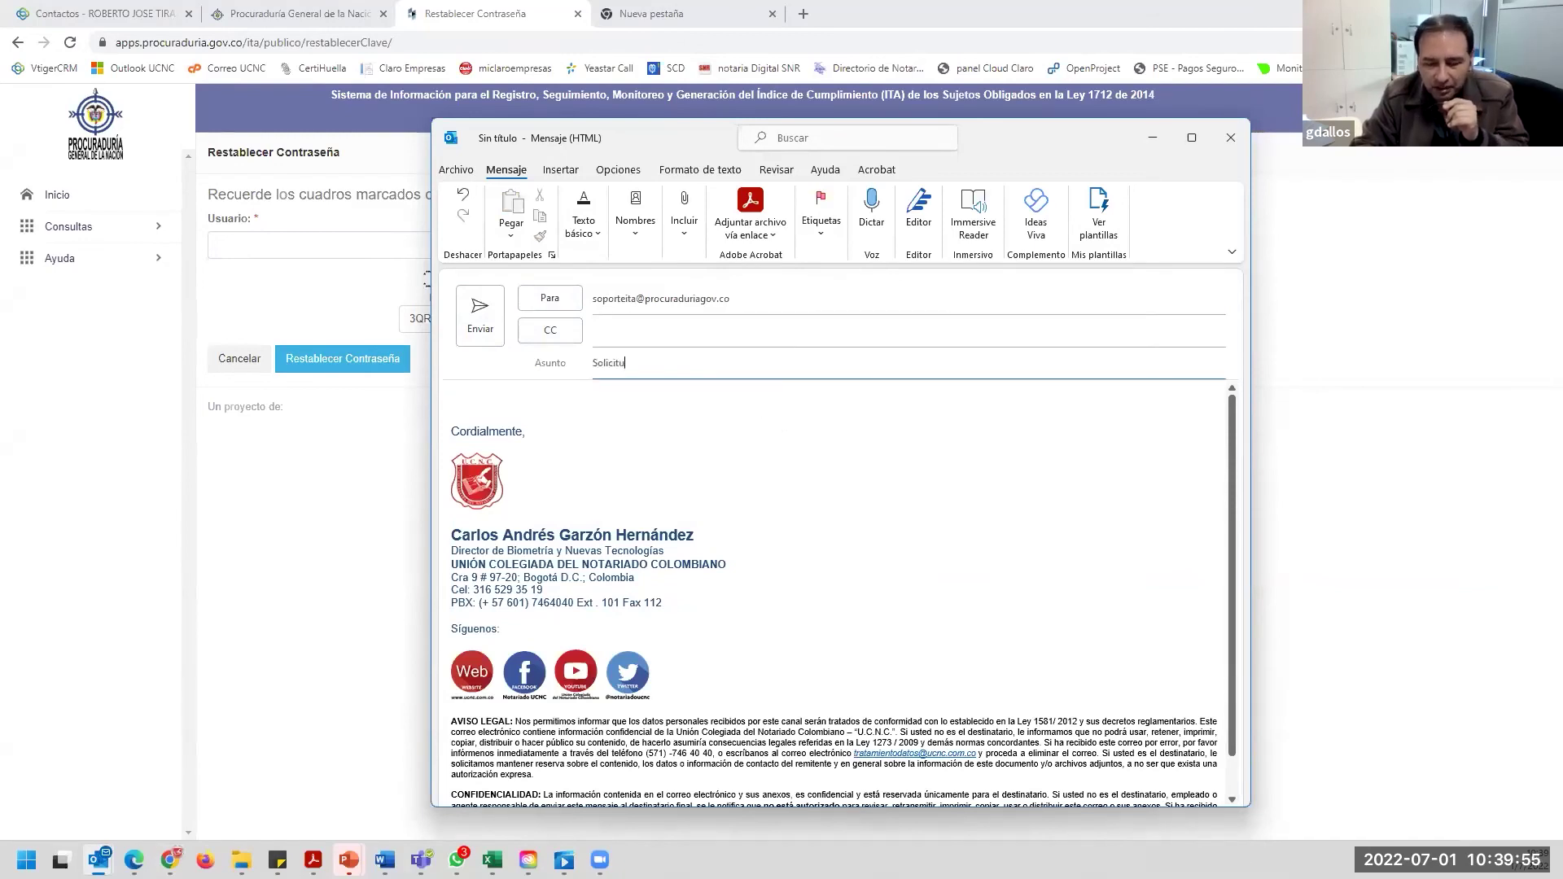
pyautogui.write('d cor')
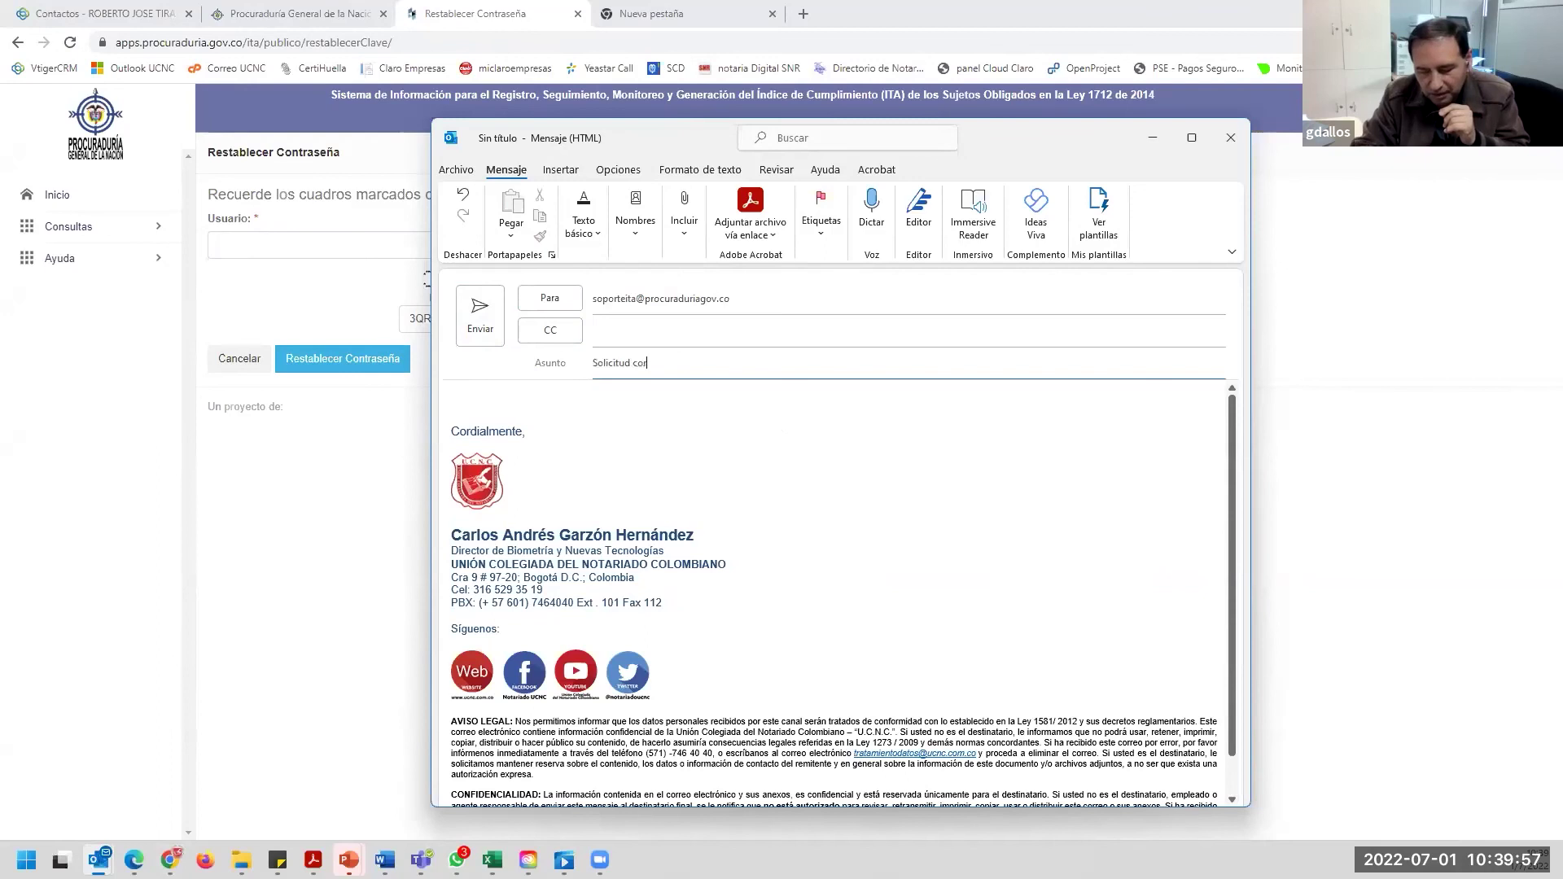
pyautogui.write('rección de cor')
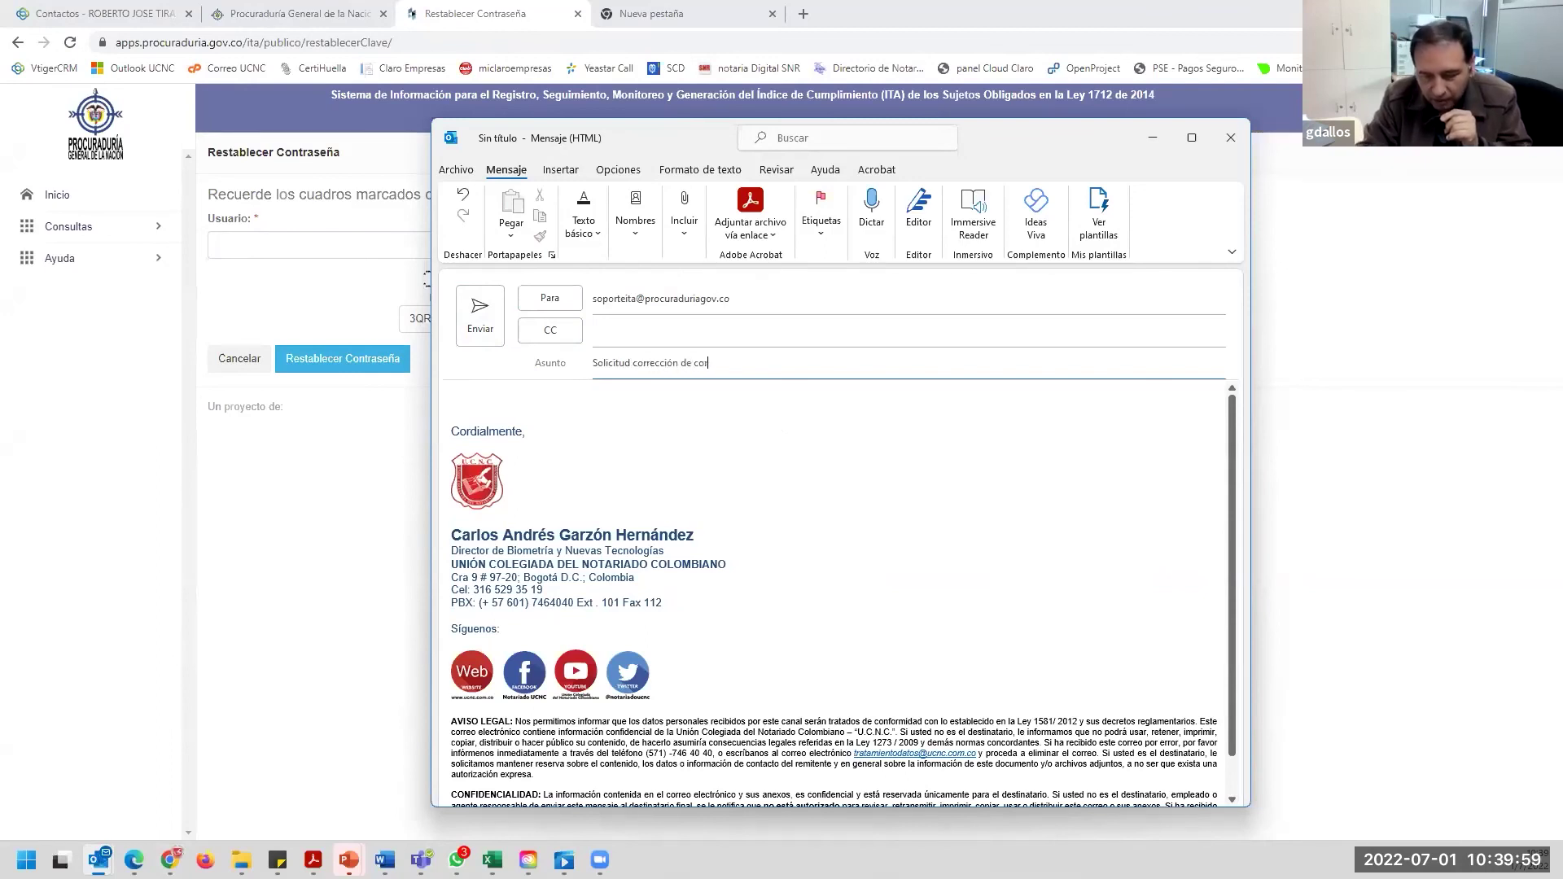
pyautogui.write('reo Matri')
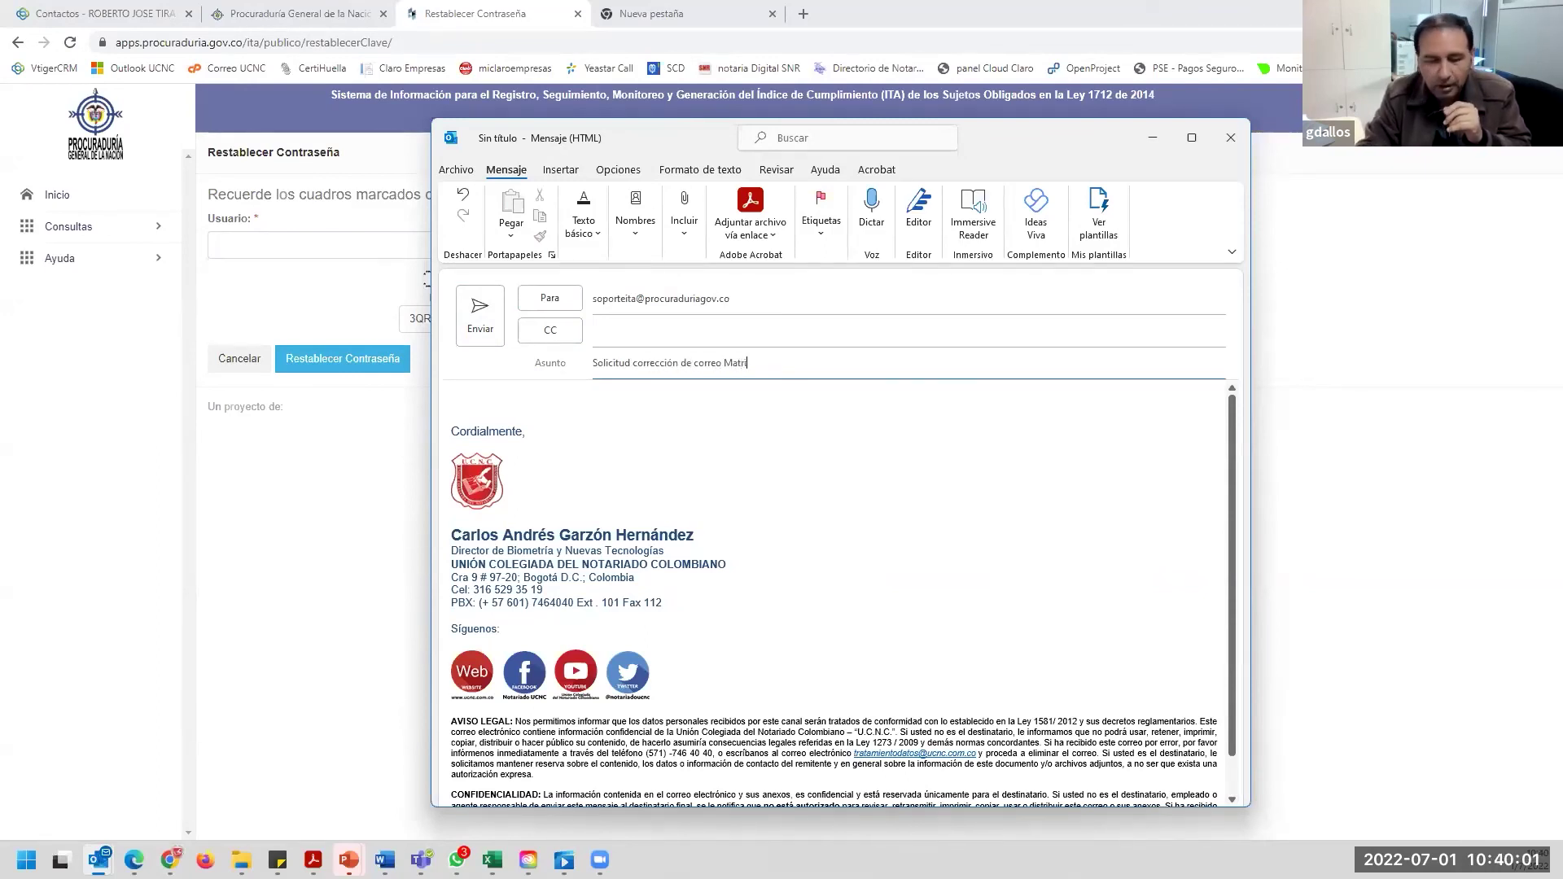
pyautogui.write('z ITA')
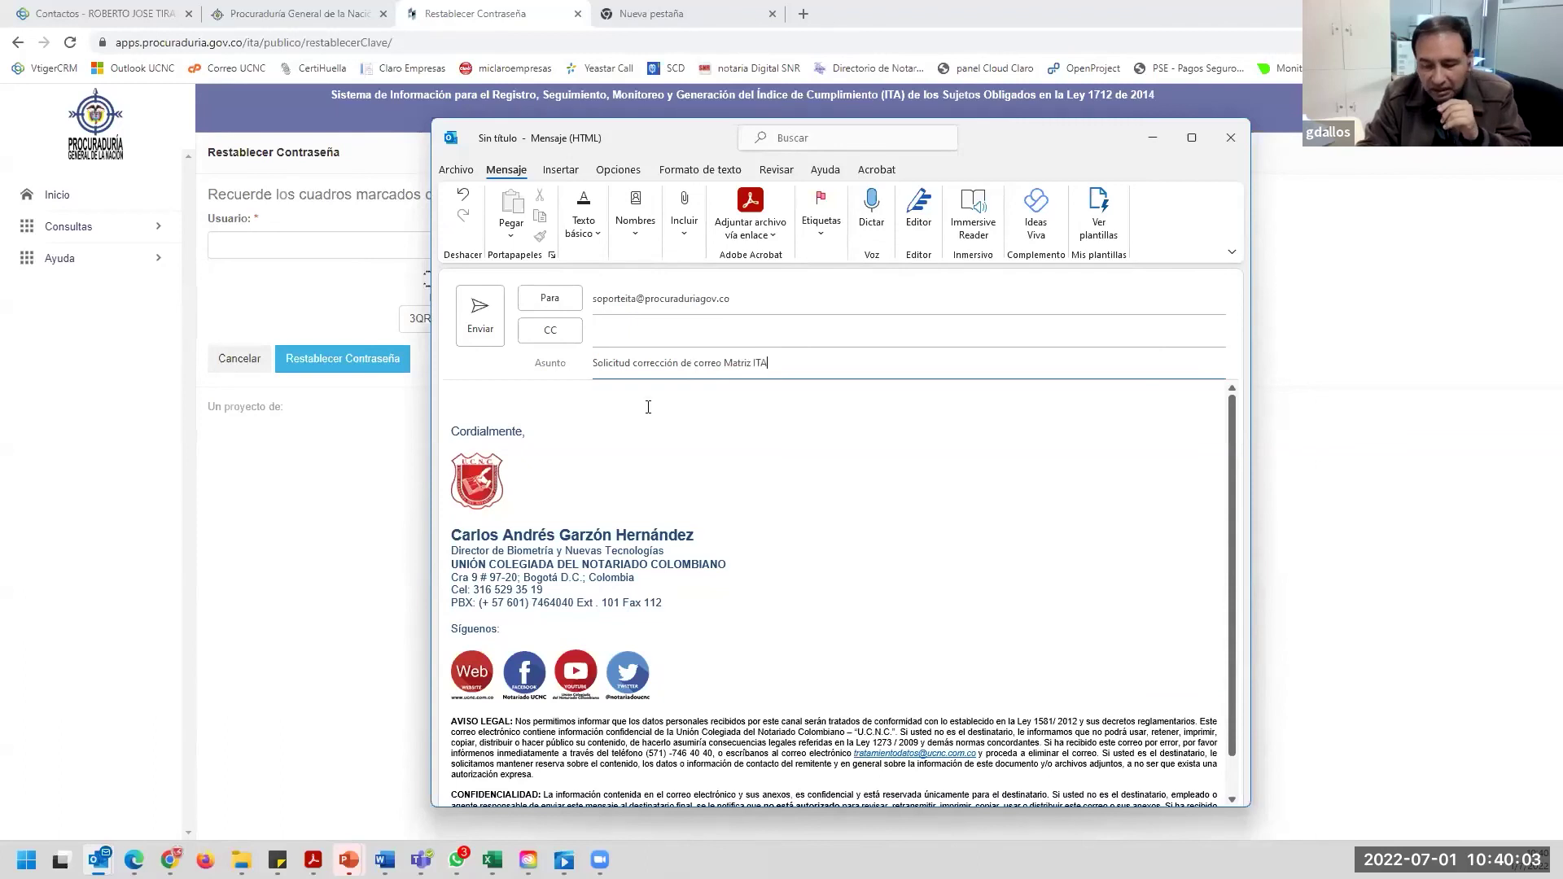
pyautogui.press('Tab')
pyautogui.write('s')
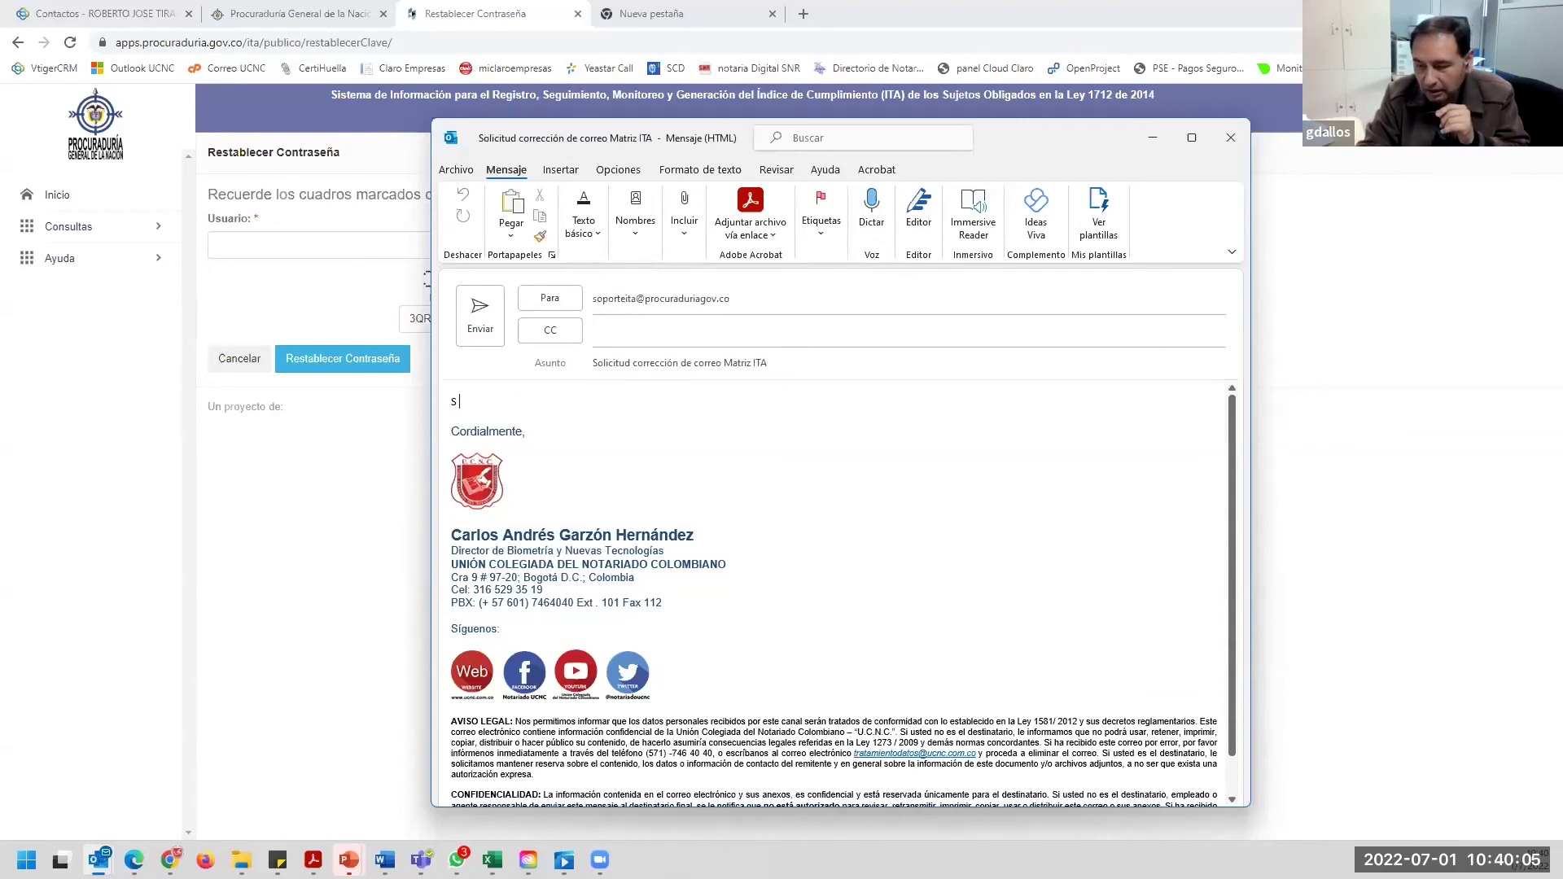
pyautogui.write('e solicita')
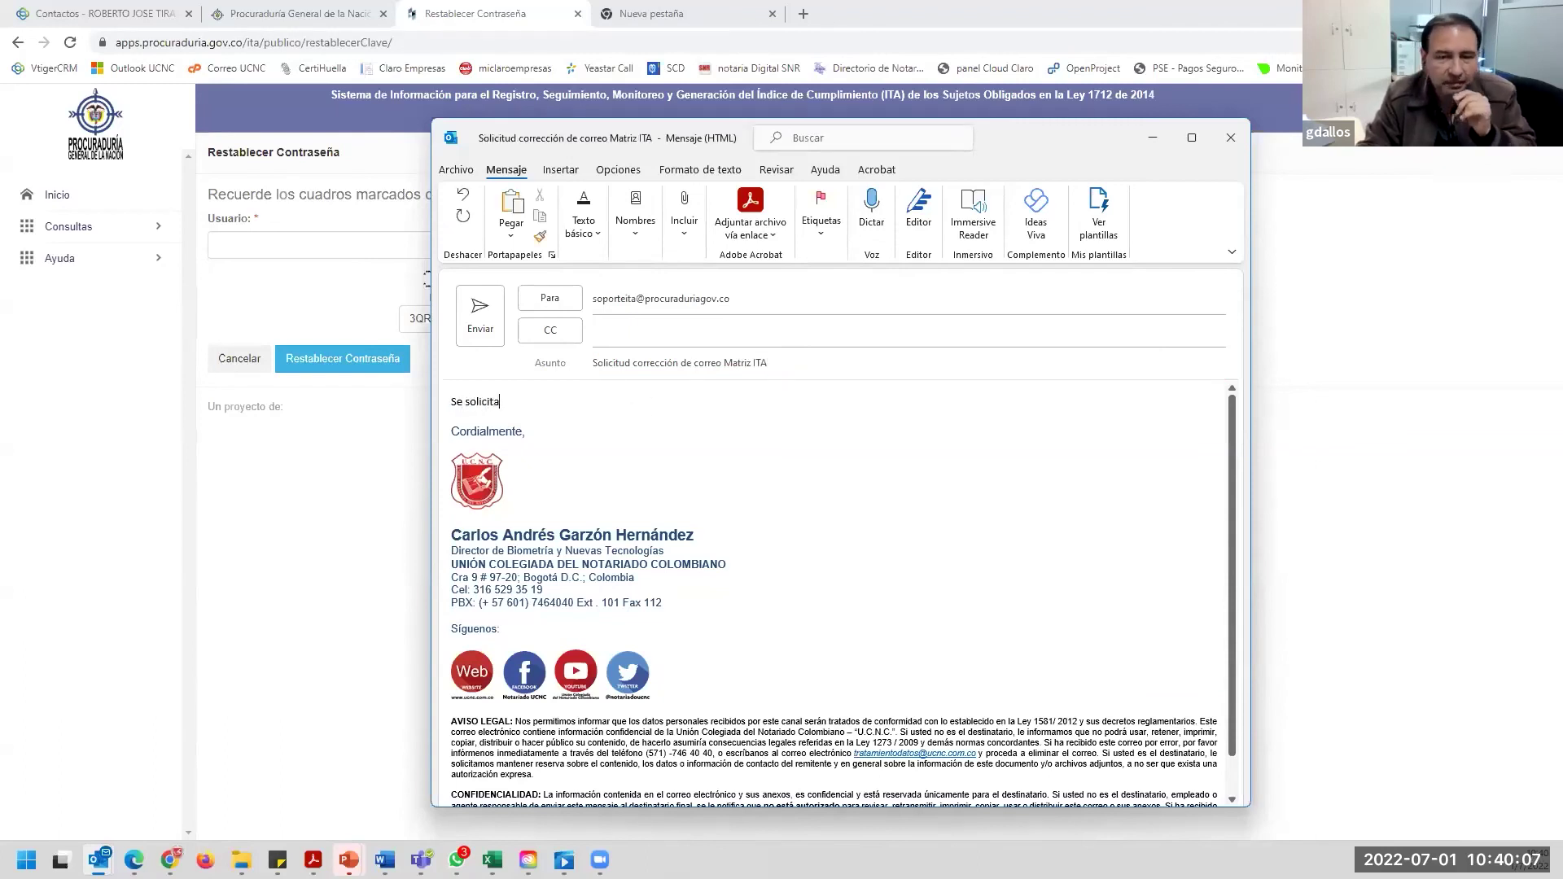
pyautogui.write('......xxxx')
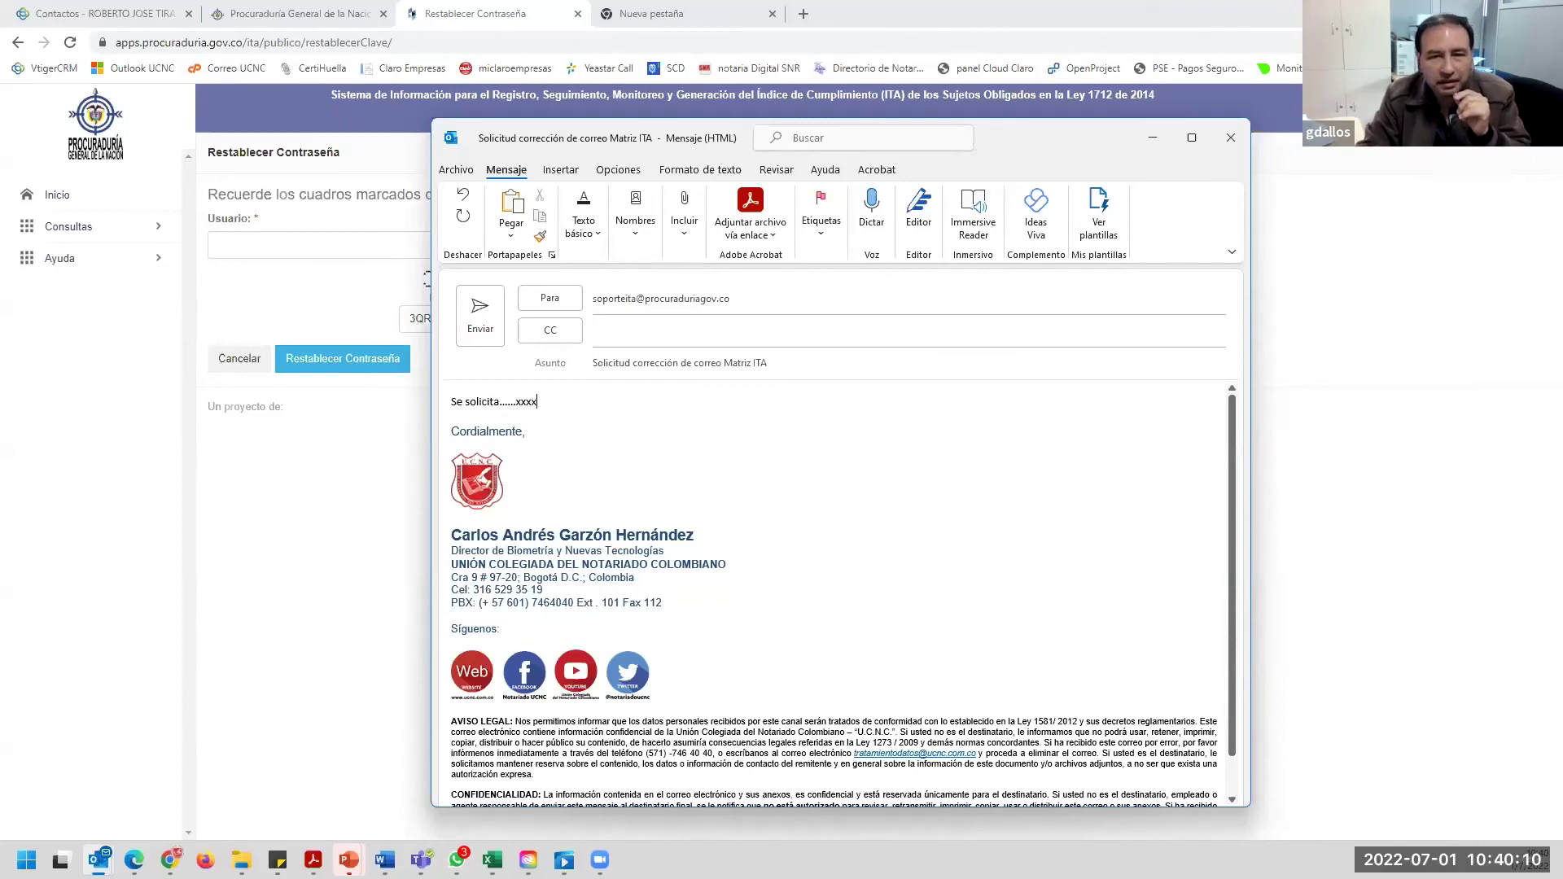
pyautogui.press('Return')
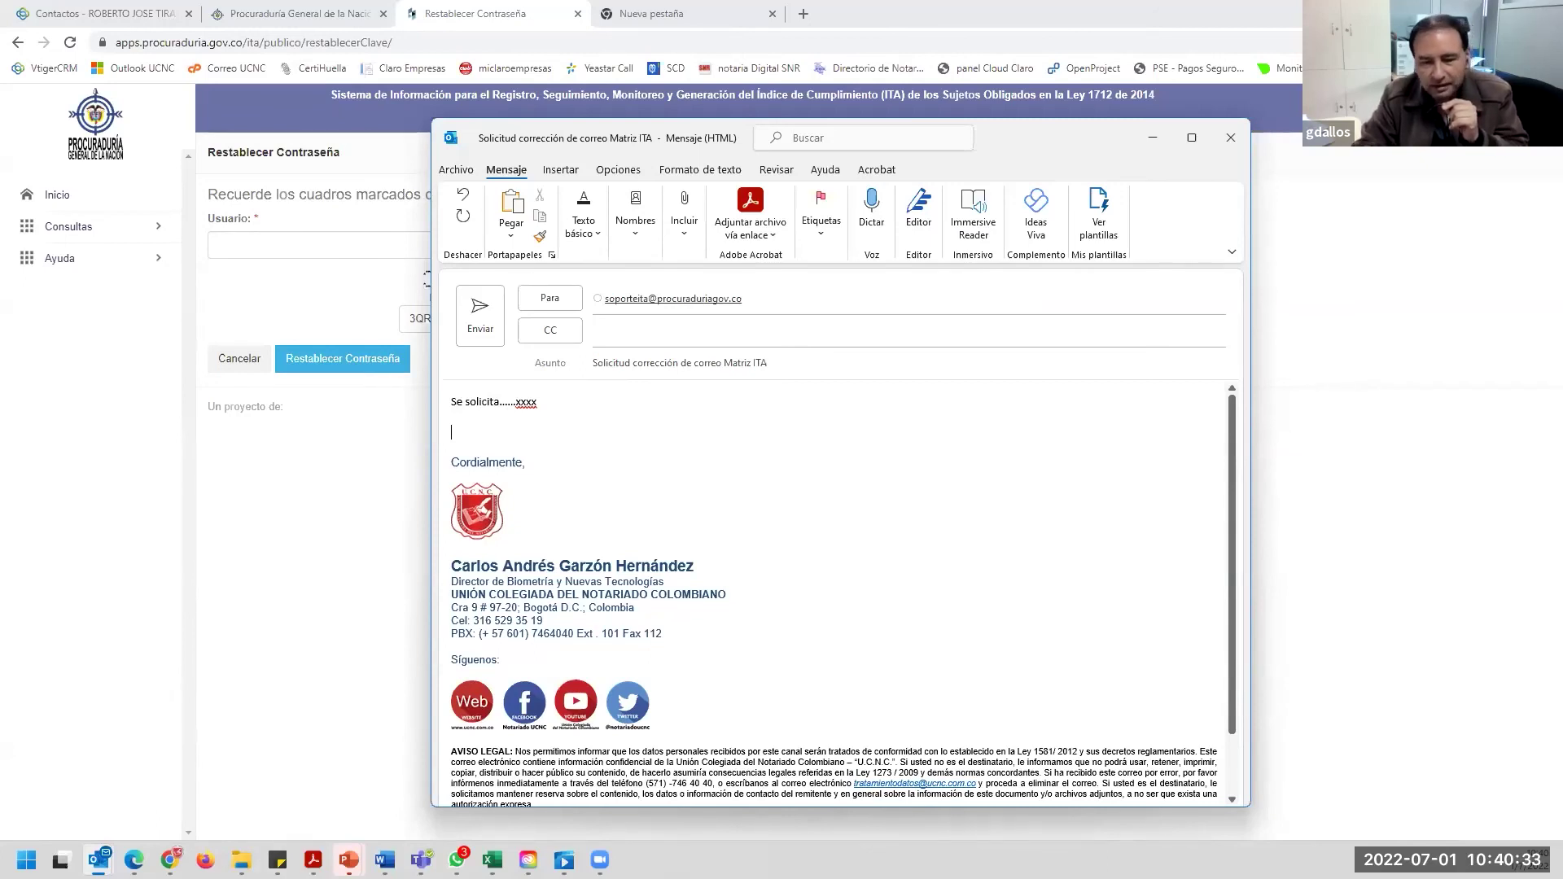
pyautogui.click(1233, 136)
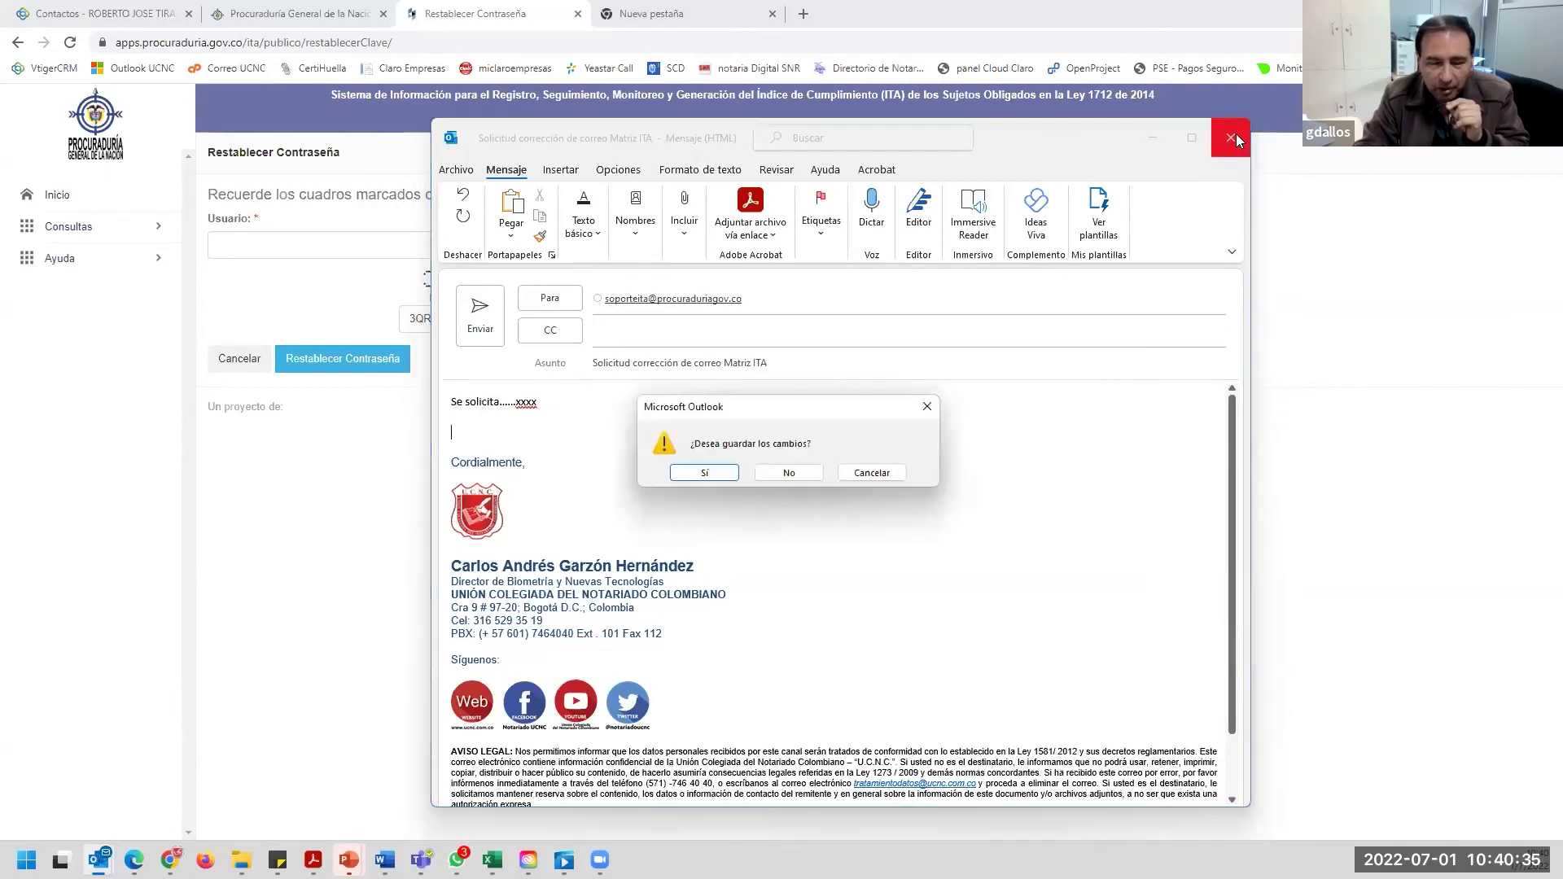
# Answer No to the save-changes prompt, discarding the support e-mail draft.
pyautogui.click(794, 474)
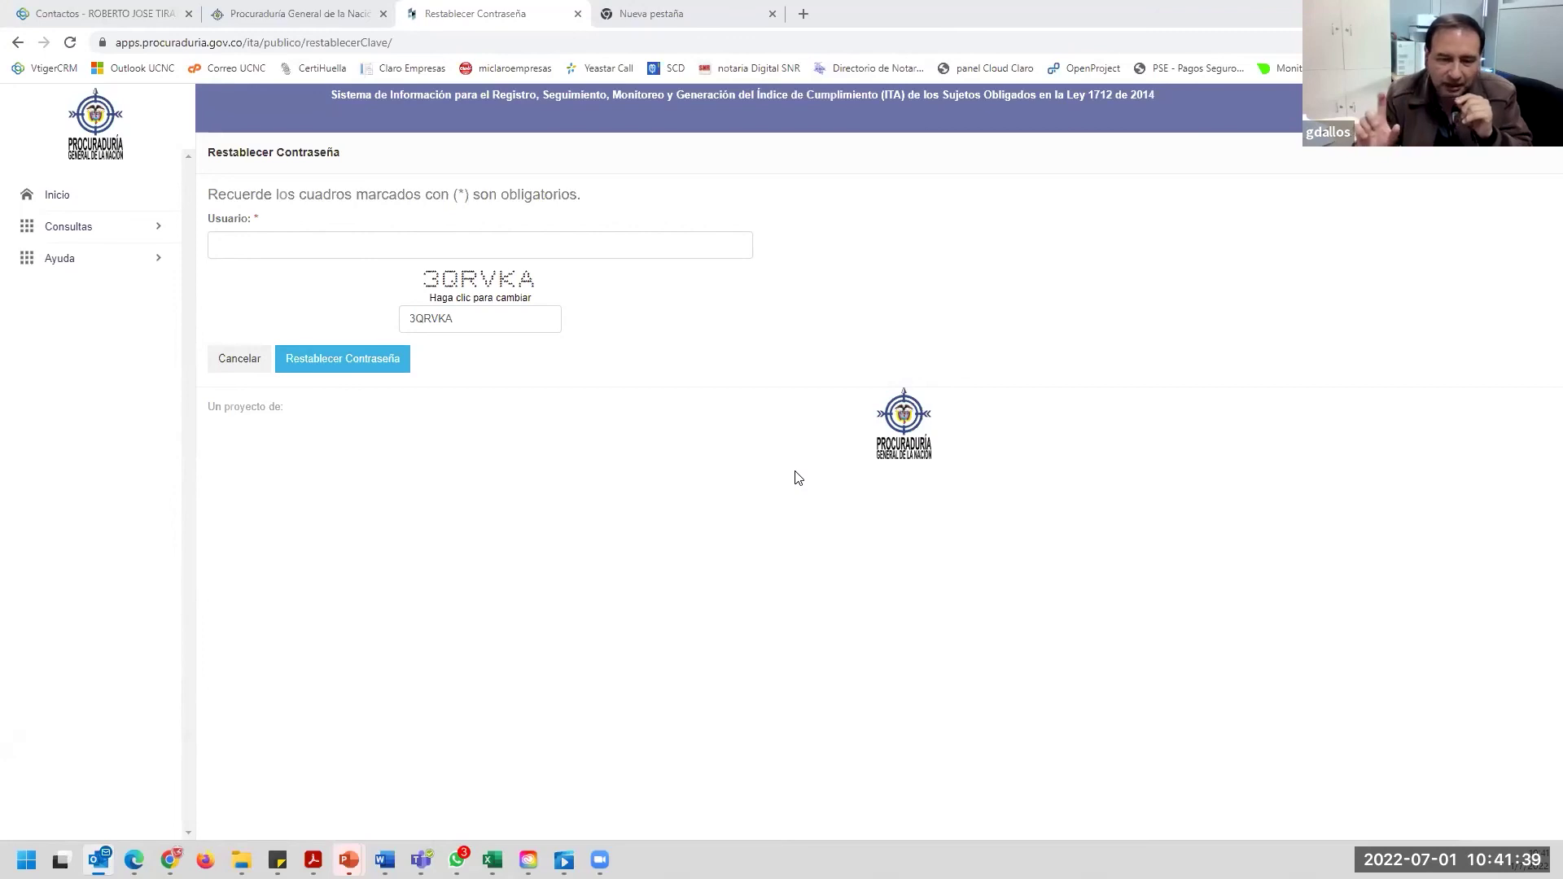
# Cancel the reset, open the Formulario de Registro, and choose Cédula de ciudadanía as document type.
pyautogui.click(238, 357)
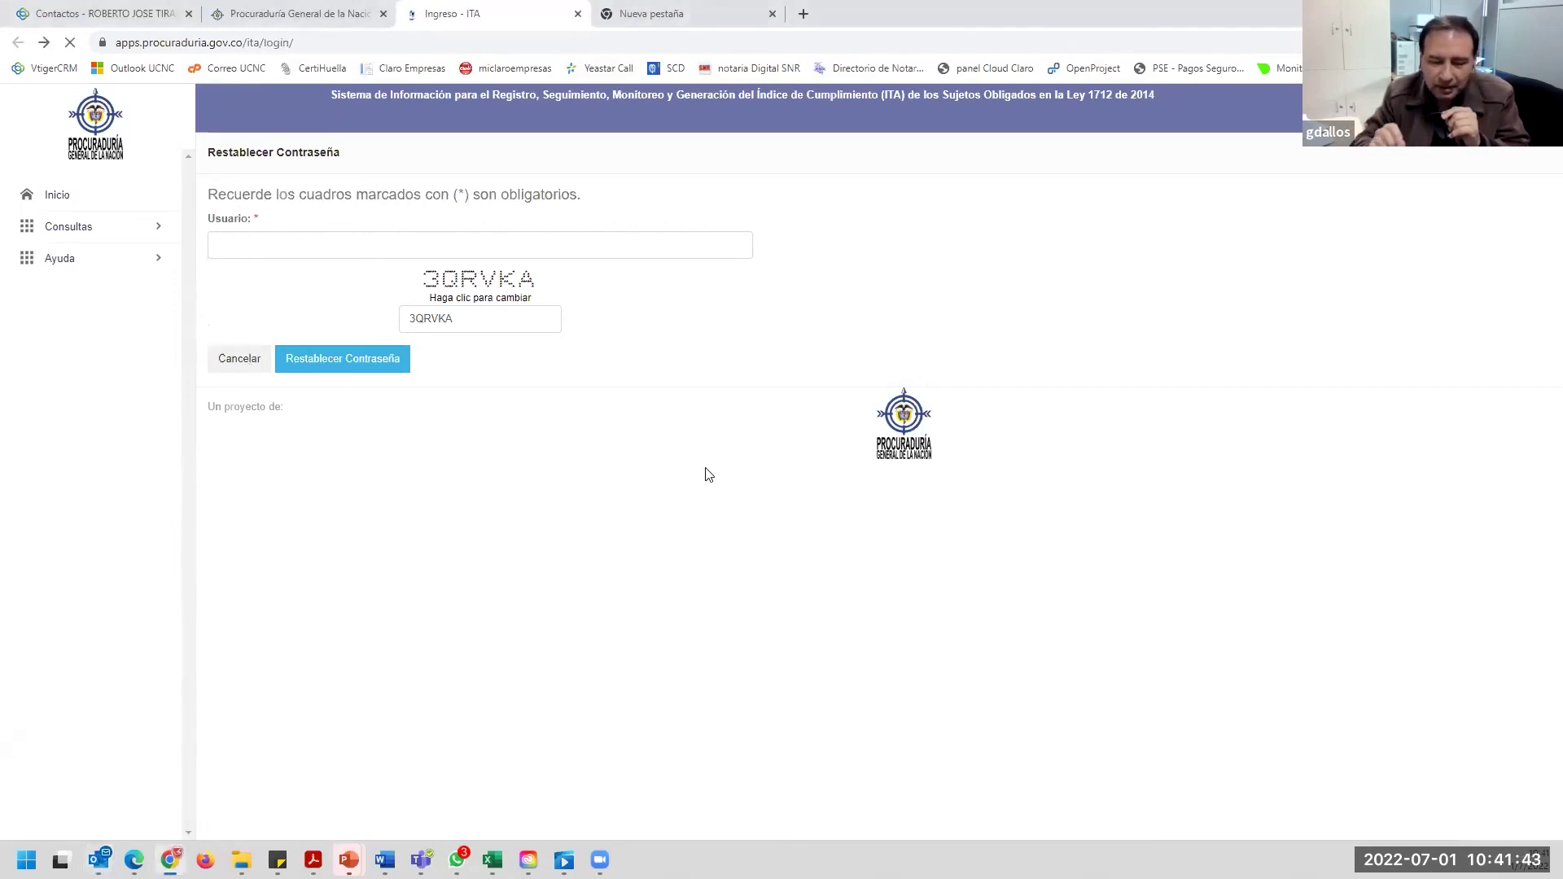
pyautogui.click(709, 311)
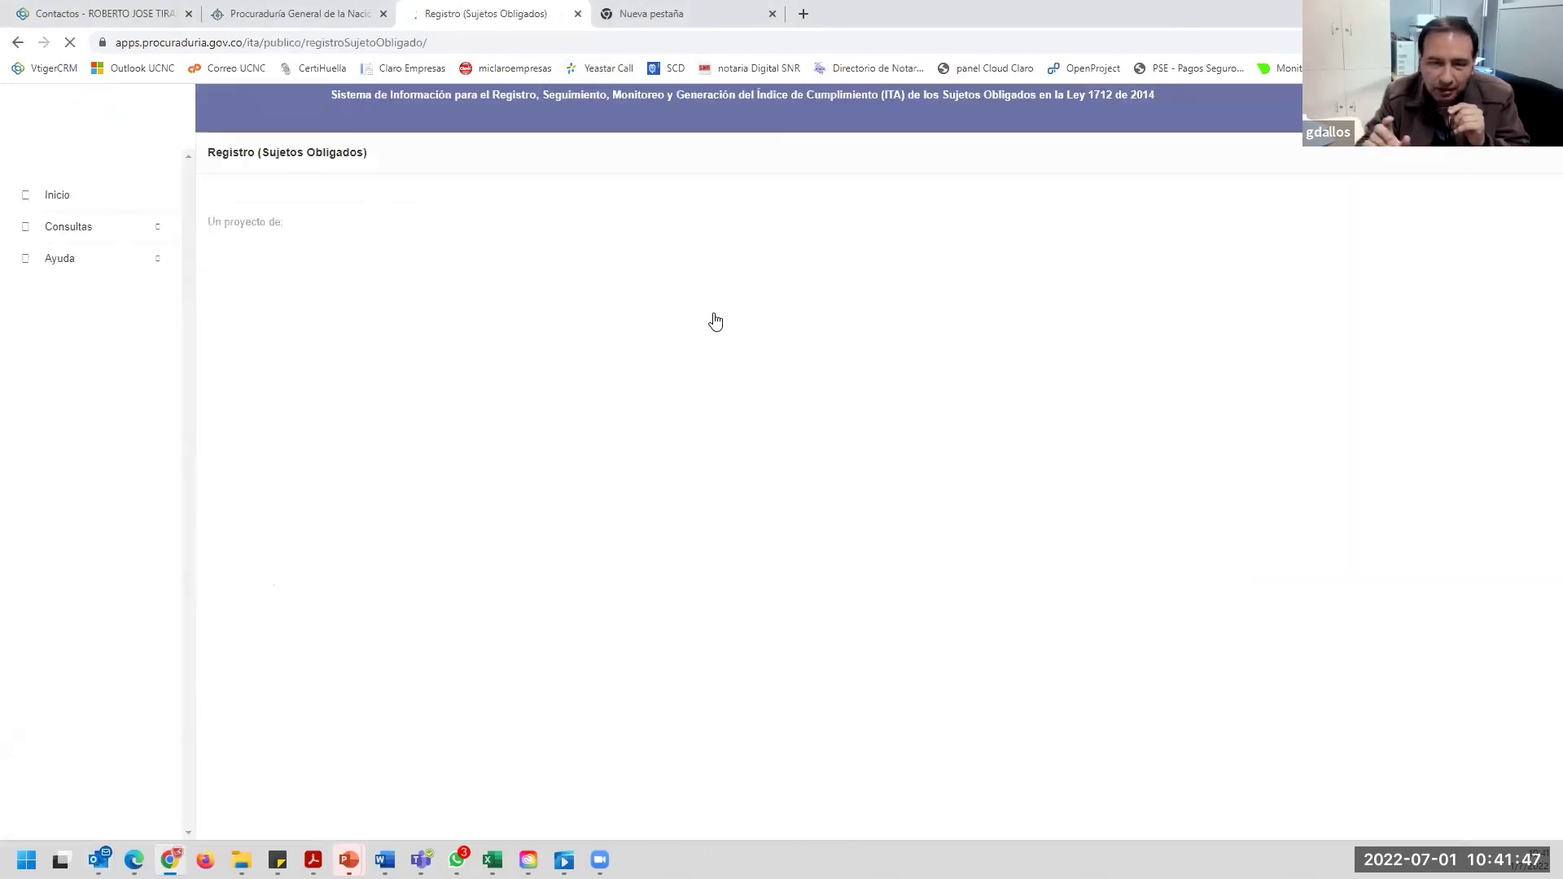
pyautogui.click(458, 296)
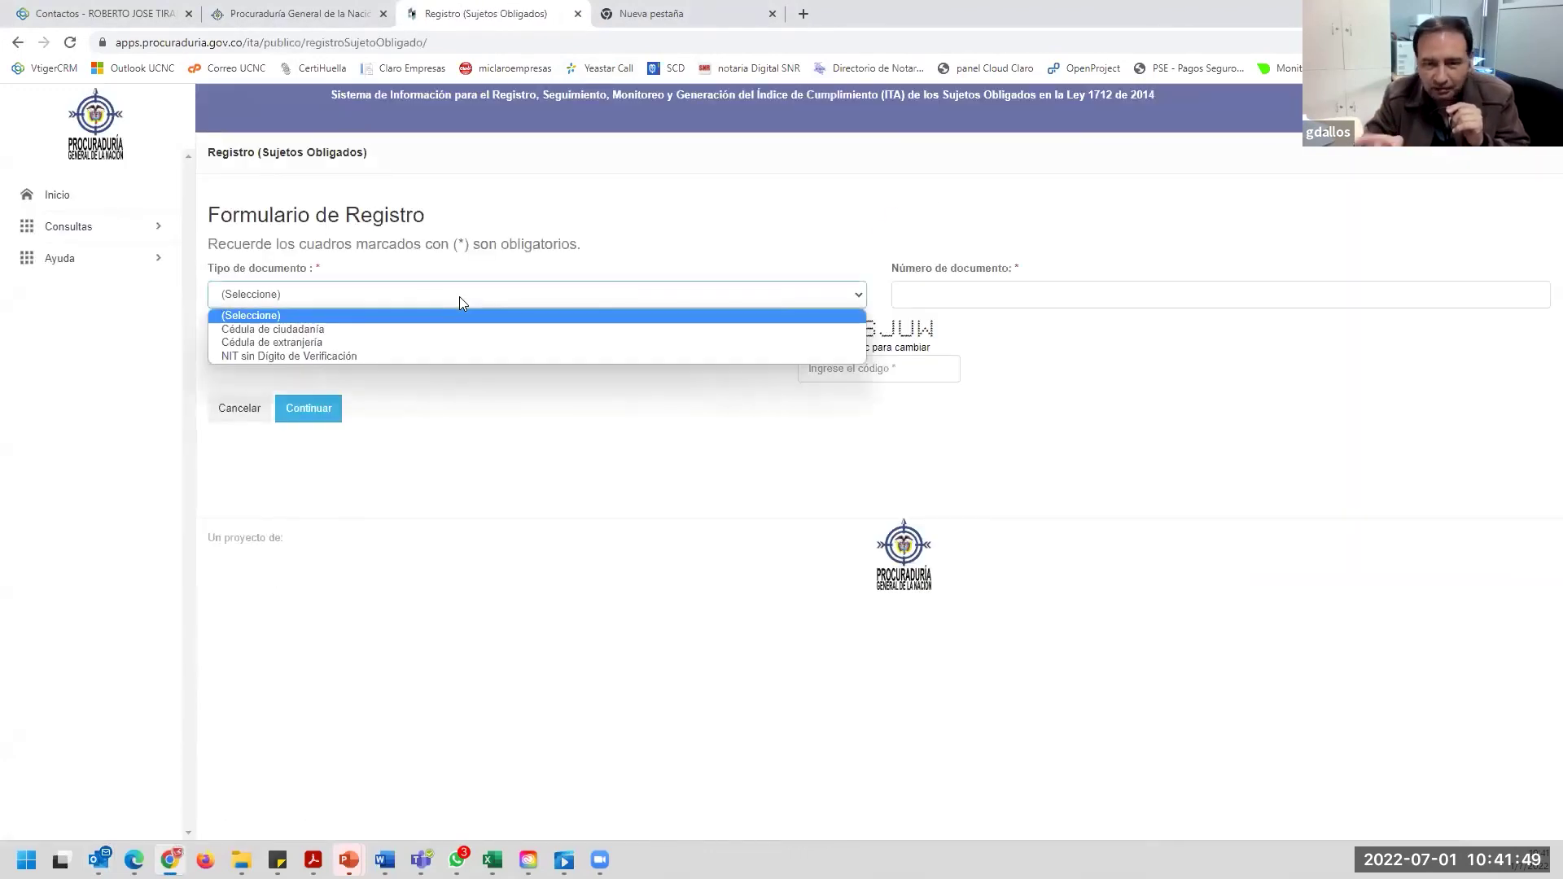
pyautogui.click(425, 327)
pyautogui.click(959, 295)
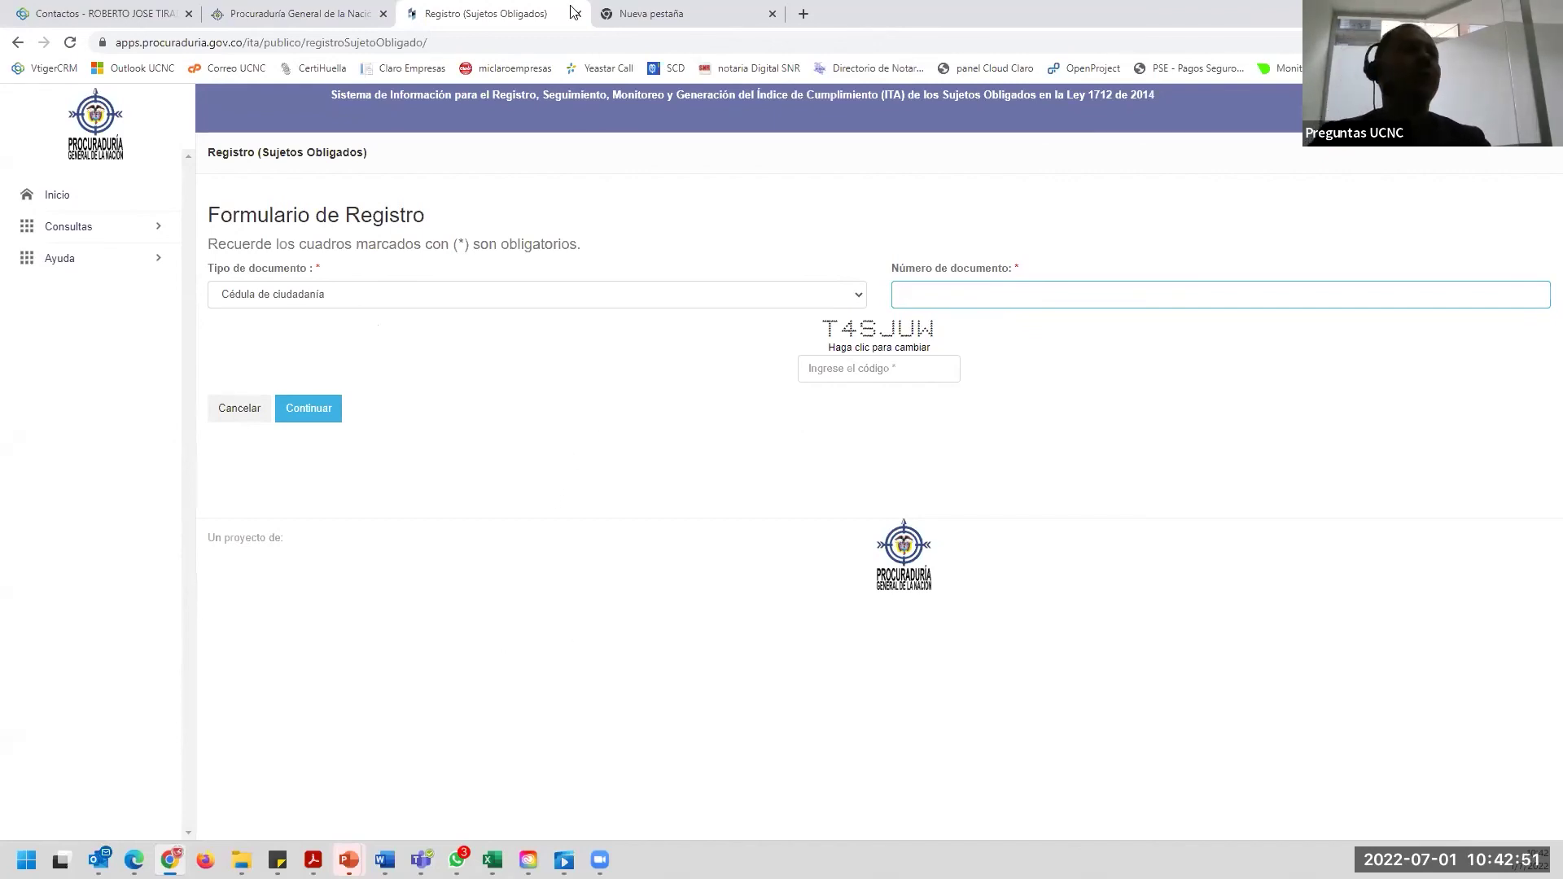
# In the empty new tab, clear the address bar and search Google for 'youtube'.
pyautogui.click(681, 14)
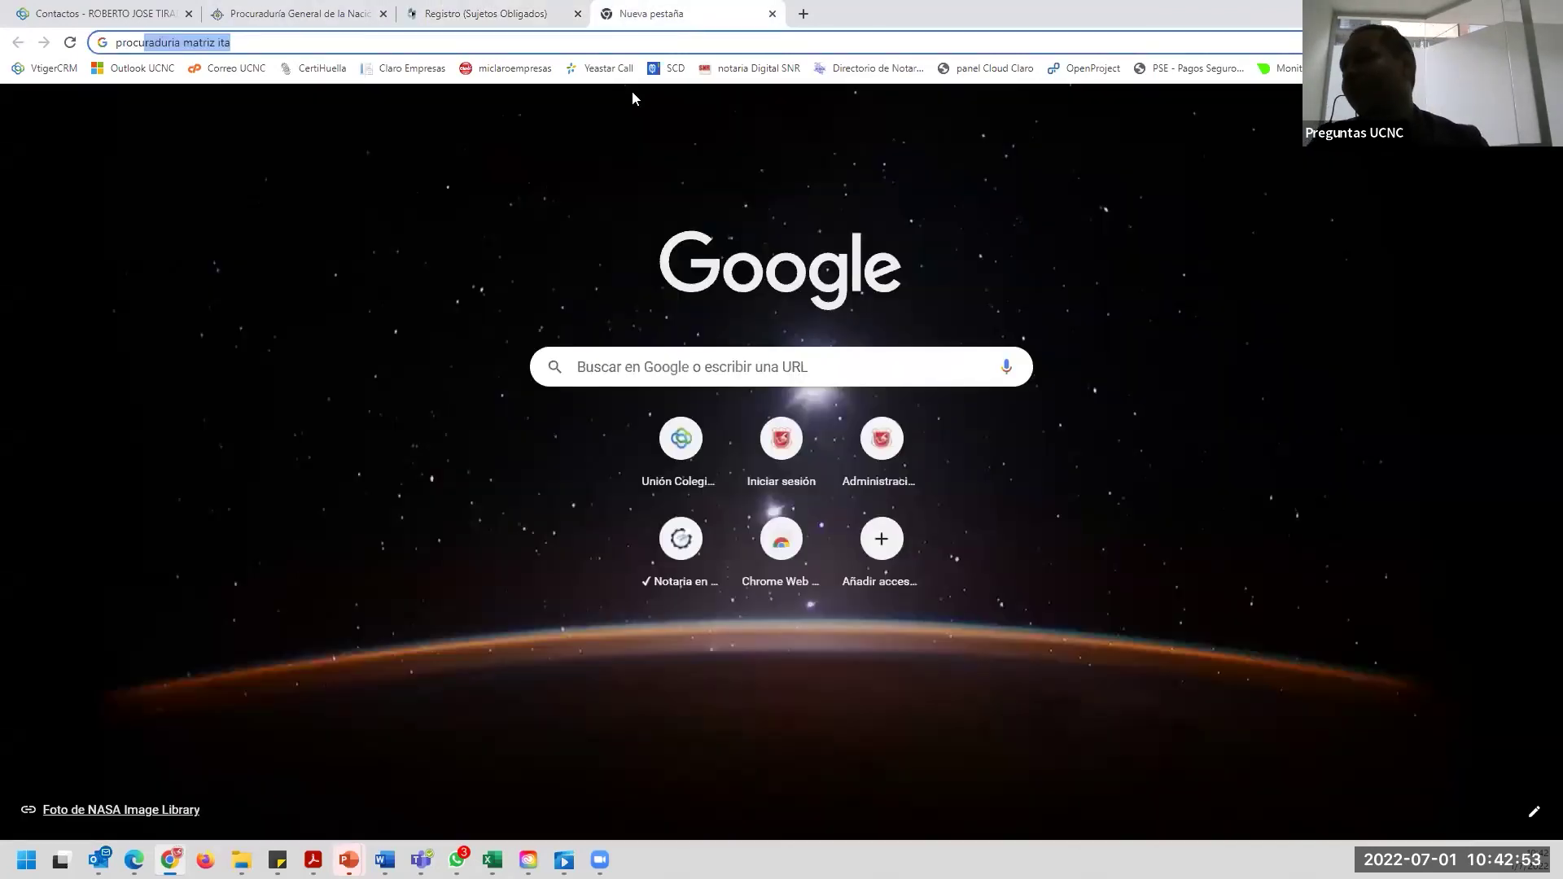
pyautogui.press('BackSpace')
pyautogui.press('BackSpace')
pyautogui.press('BackSpace')
pyautogui.press('BackSpace')
pyautogui.press('BackSpace')
pyautogui.press('BackSpace')
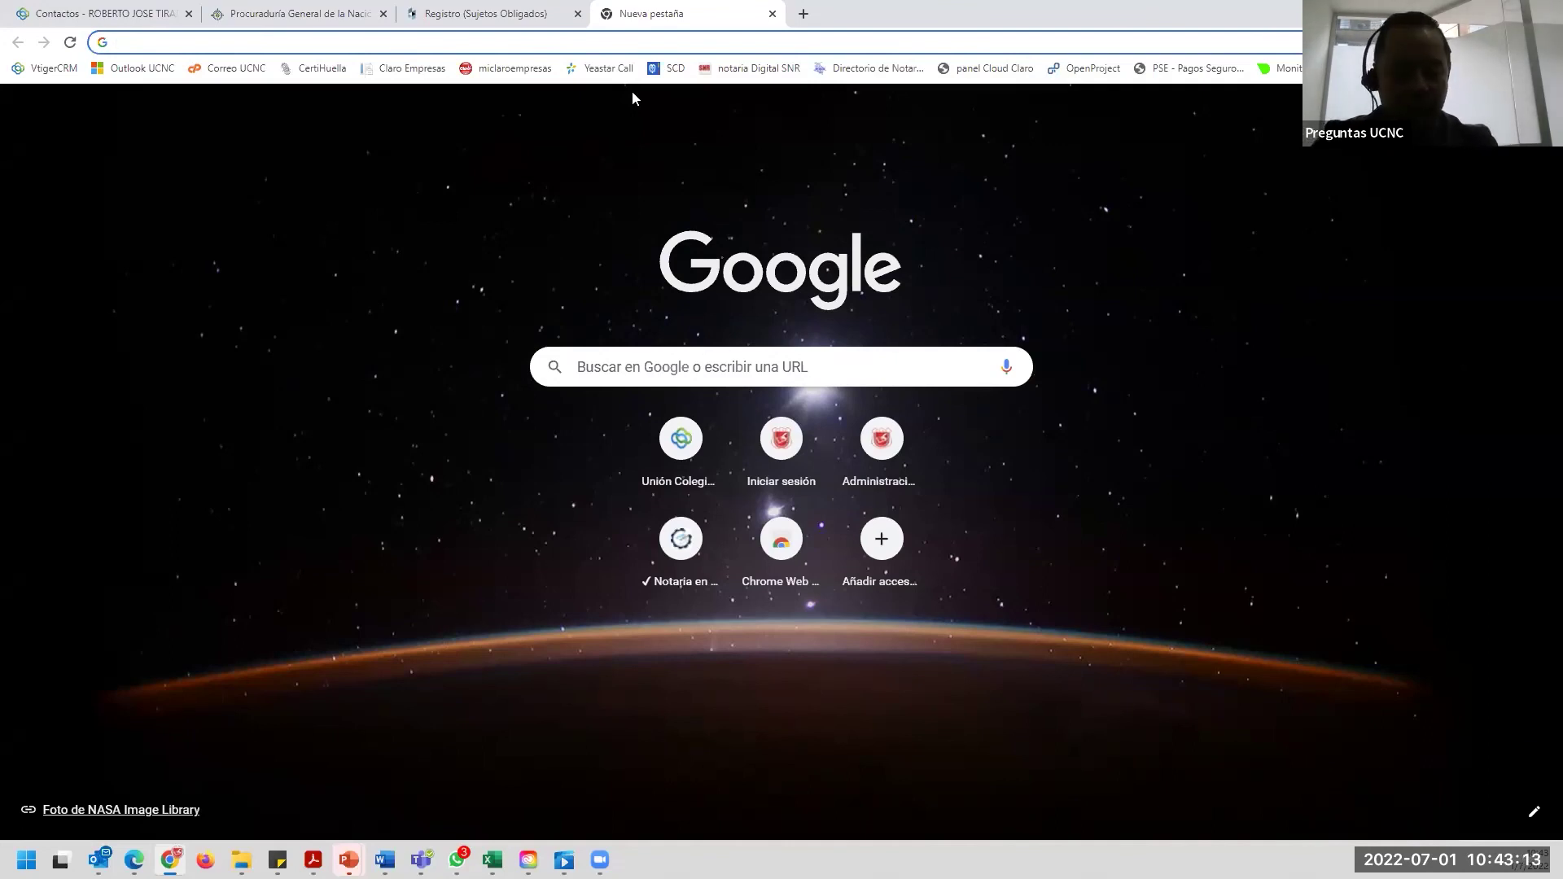
pyautogui.write('youtube')
pyautogui.press('Return')
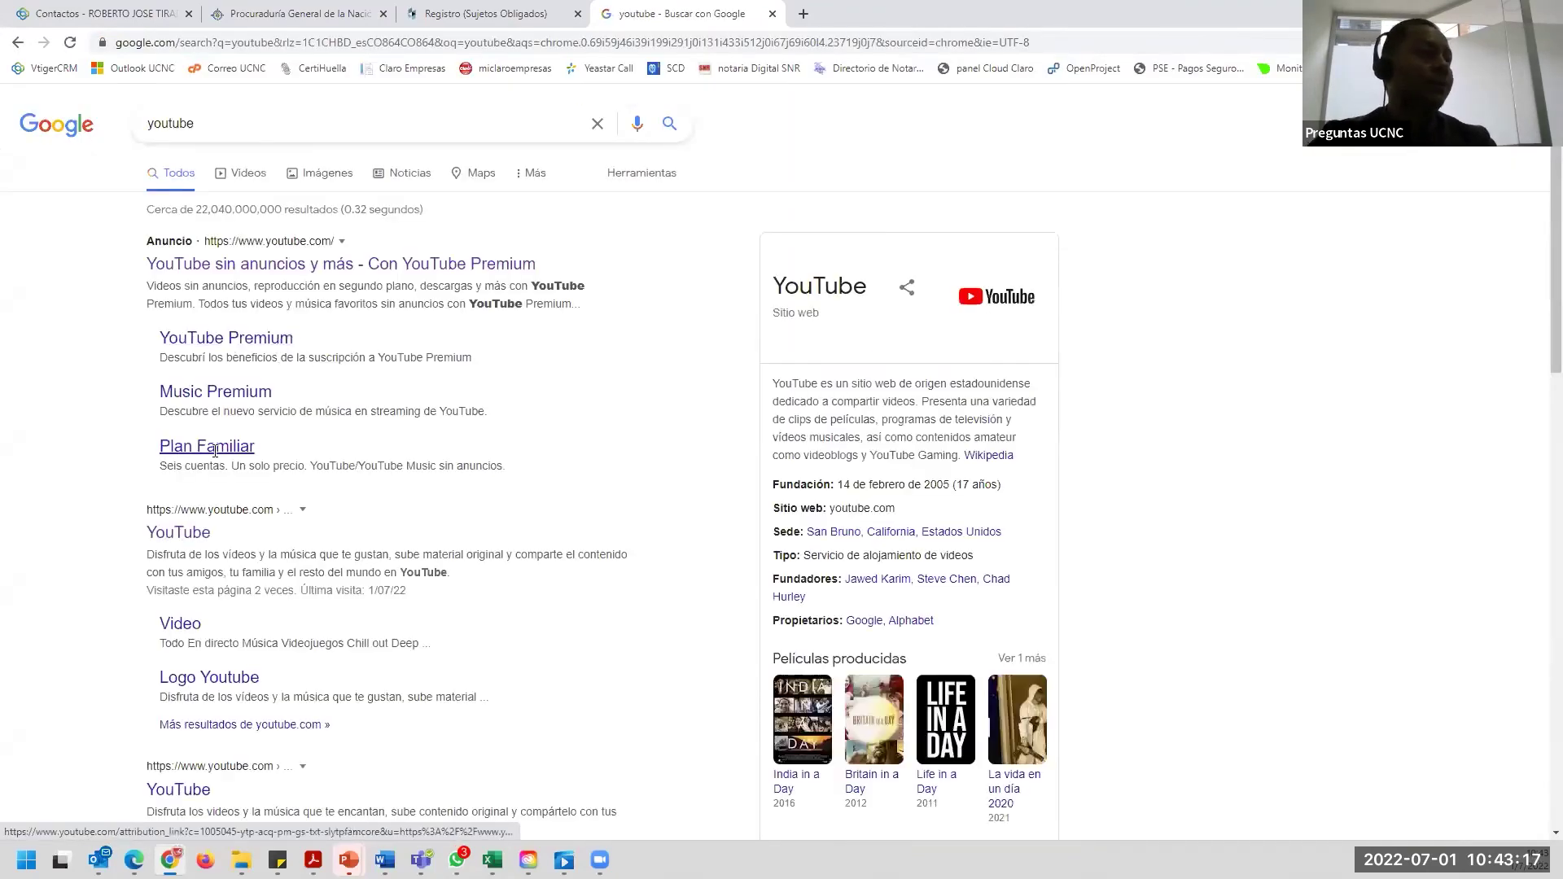
# Go to YouTube and search for 'notariado colombiano'.
pyautogui.click(185, 533)
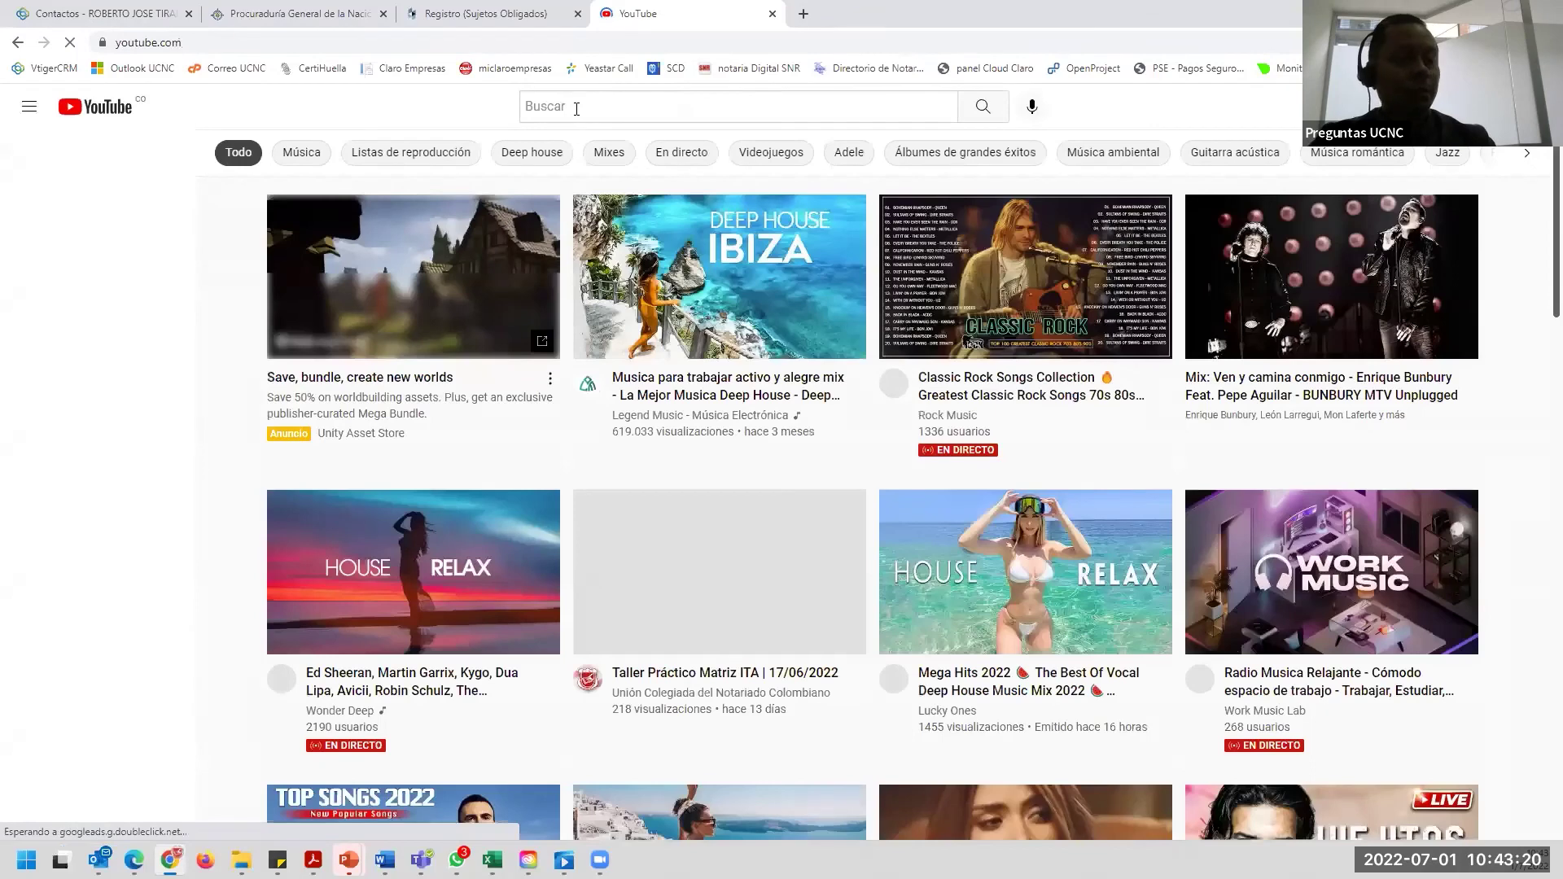
pyautogui.click(576, 106)
pyautogui.write('notariado colombian')
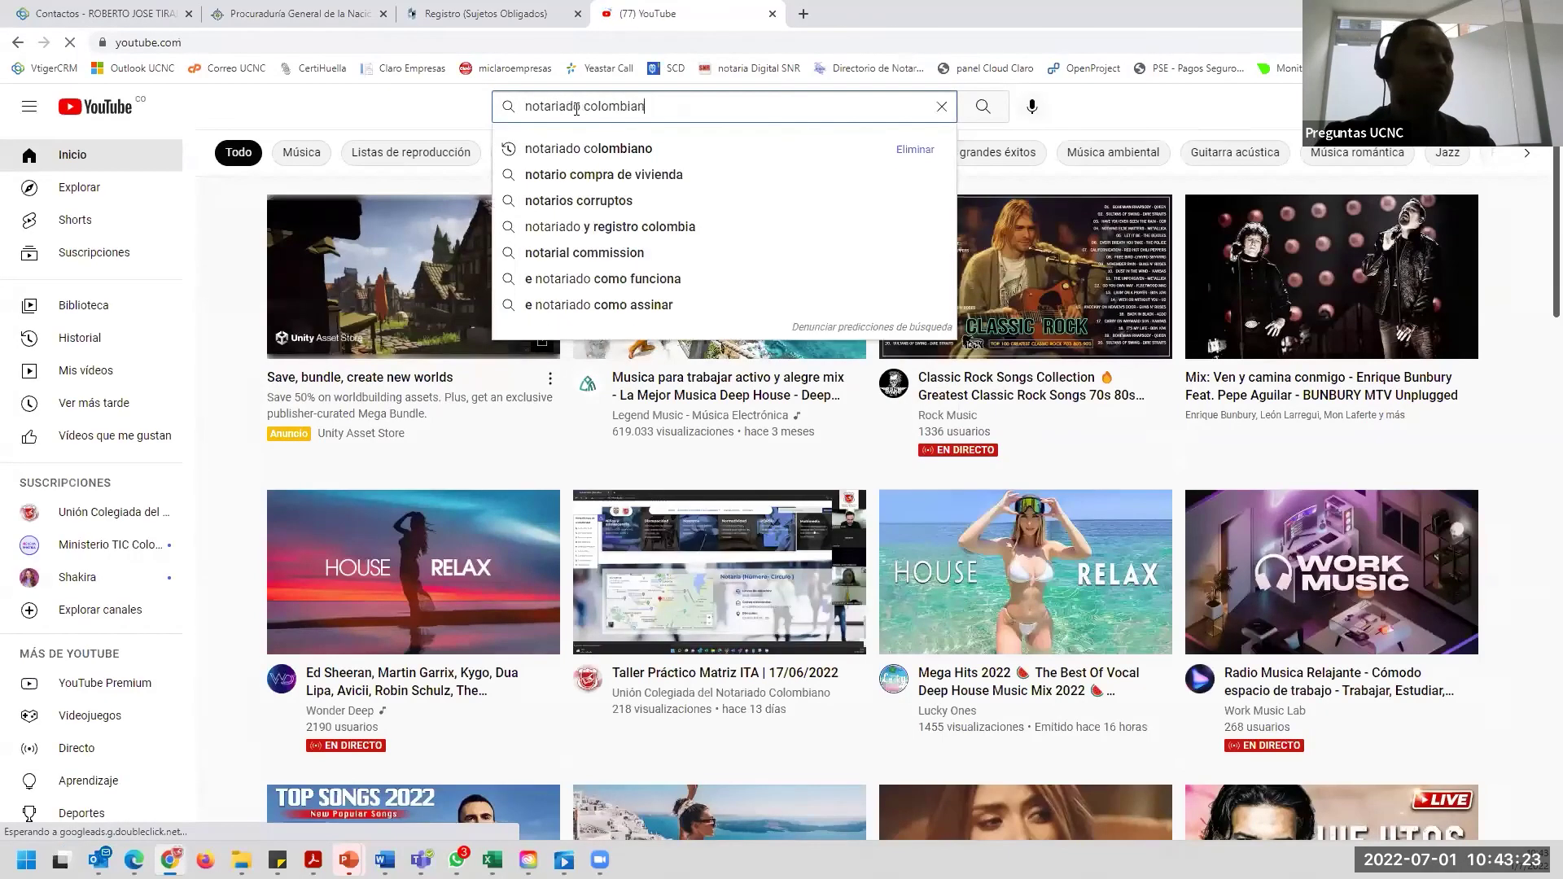
pyautogui.write('o')
pyautogui.press('Return')
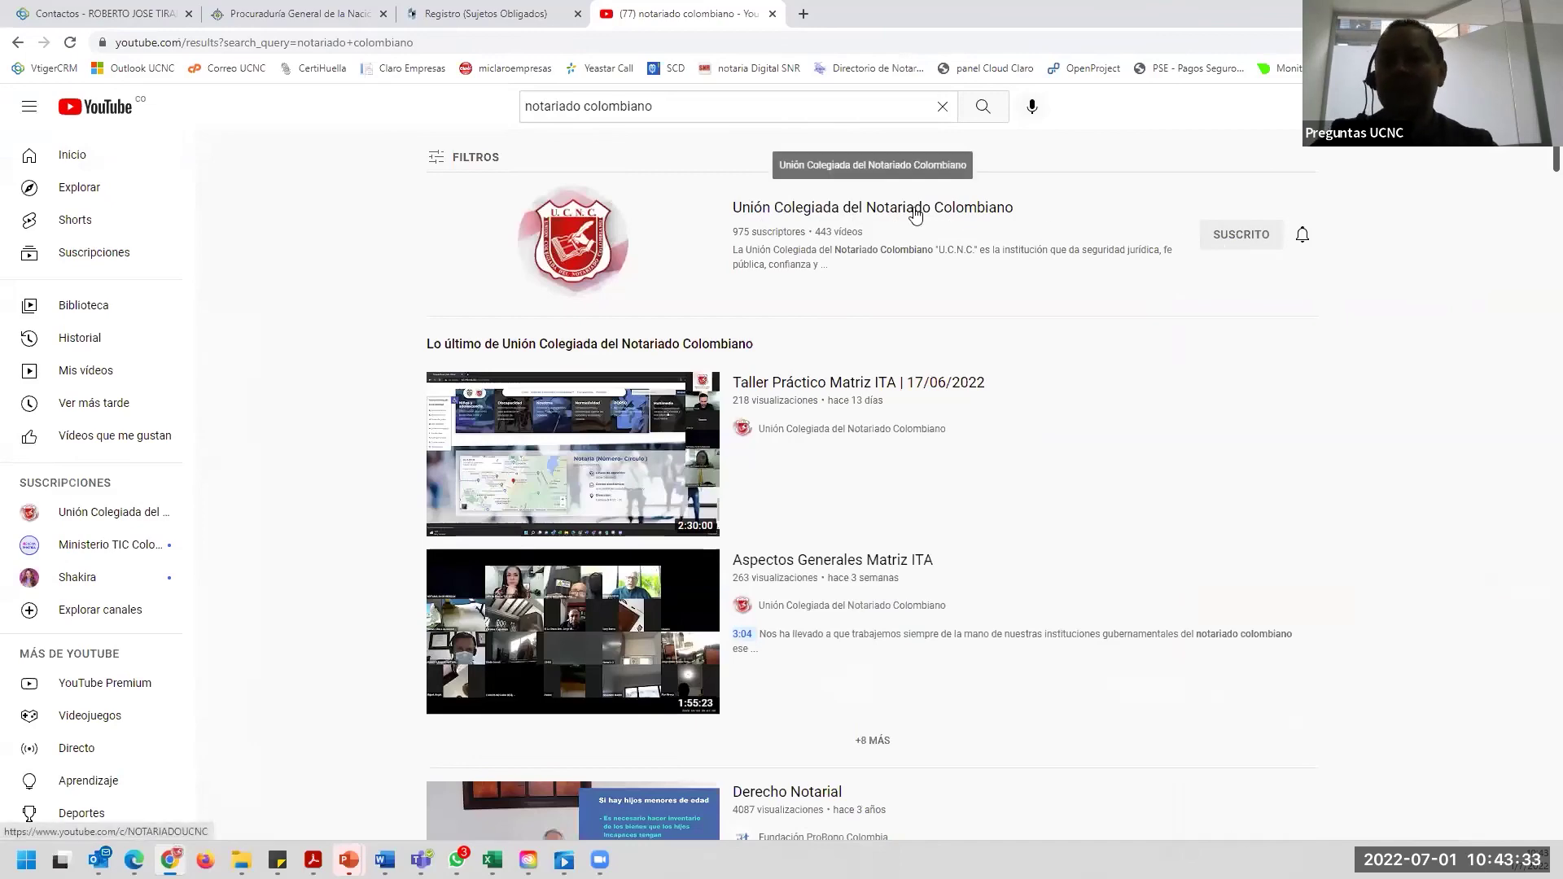
# Open the Unión Colegiada del Notariado Colombiano channel to list its Matriz ITA videos.
pyautogui.click(915, 214)
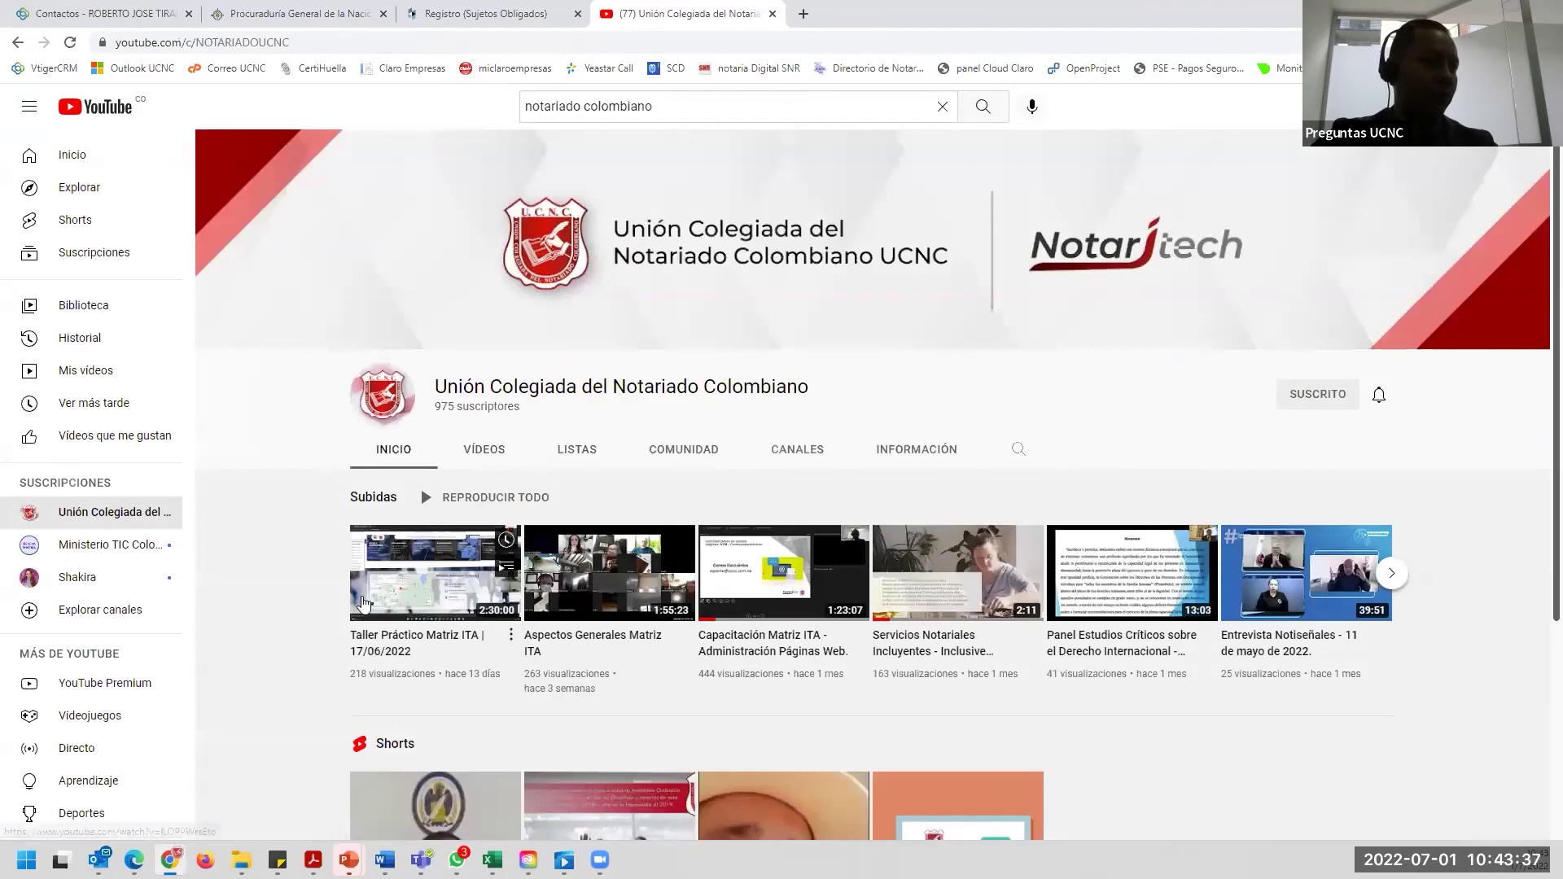
pyautogui.moveTo(373, 607)
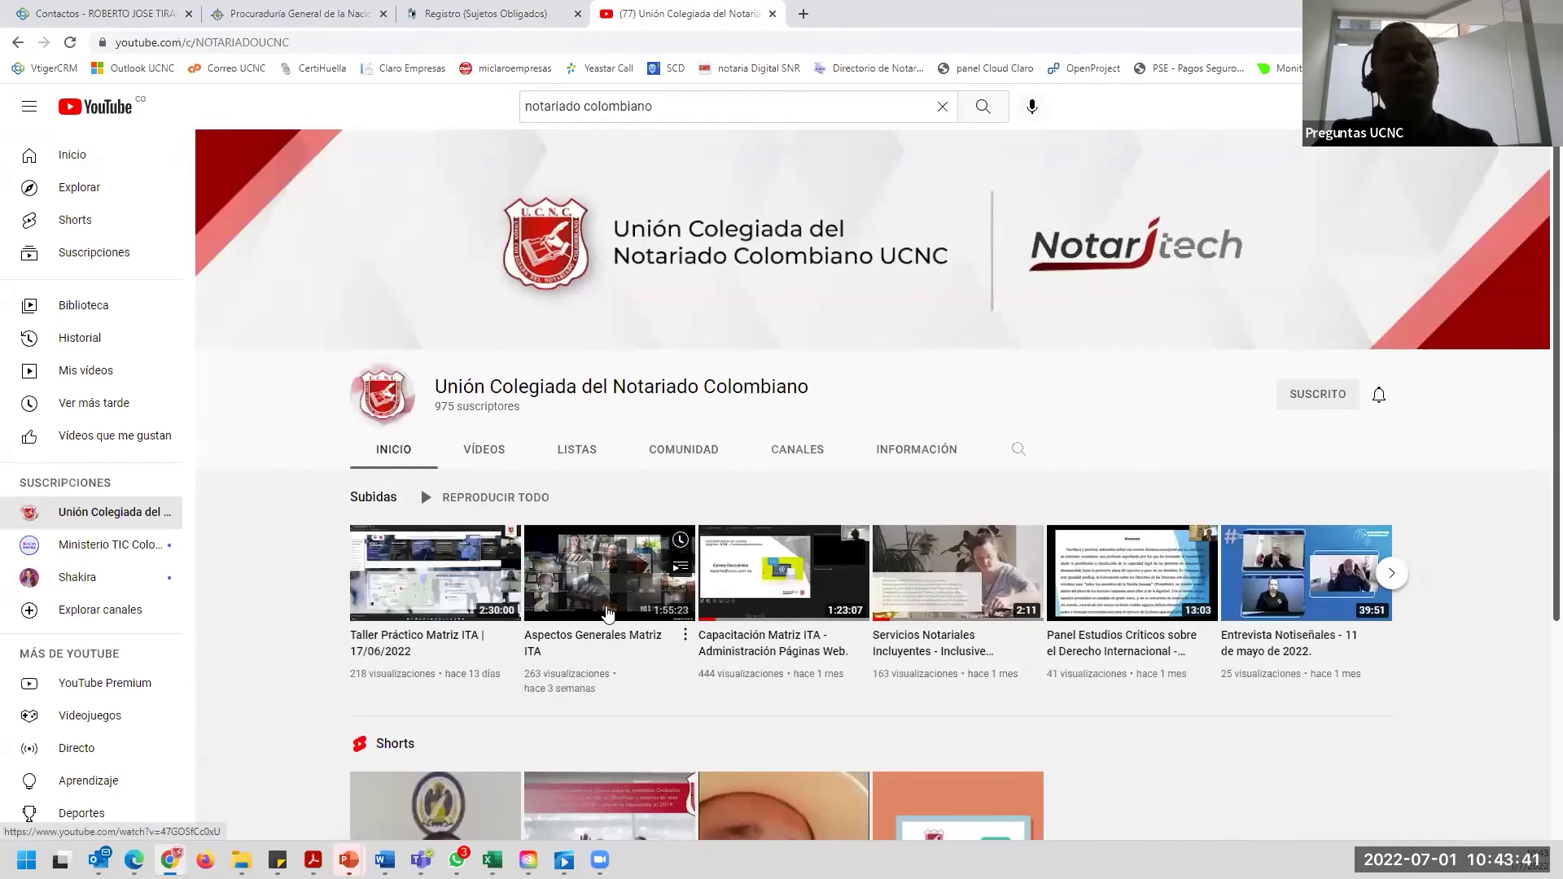
pyautogui.moveTo(750, 603)
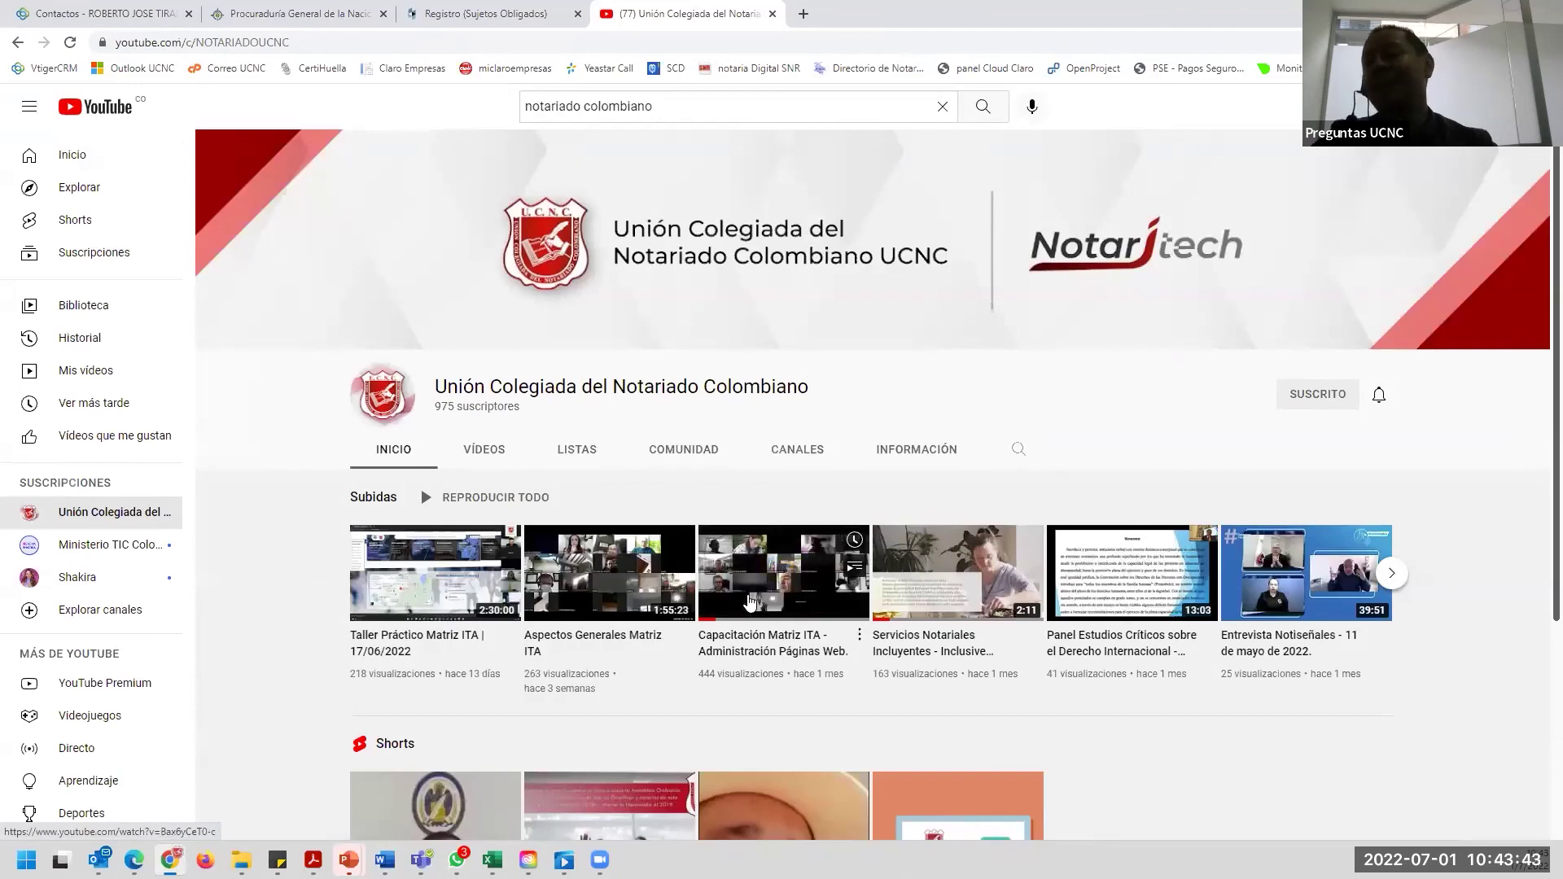